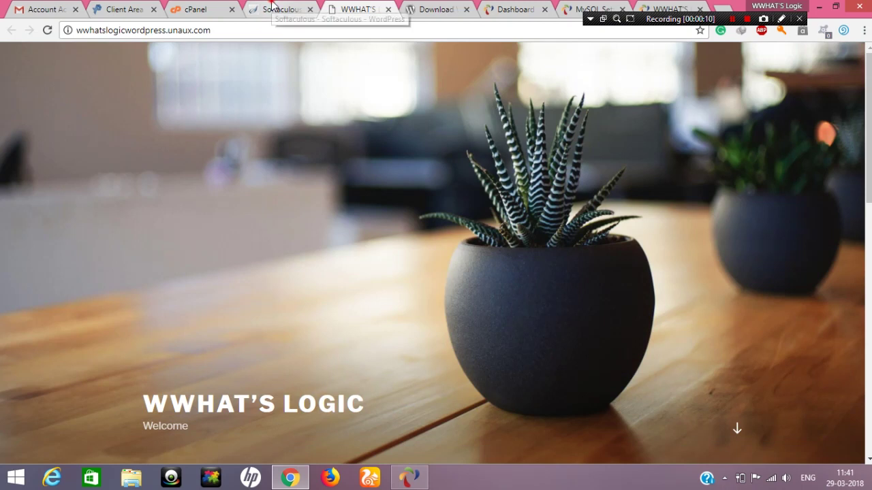
Close all the open browser tabs, including the Softaculous, WordPress and MySQL pages, leaving only a blank new tab
left_click(274, 7)
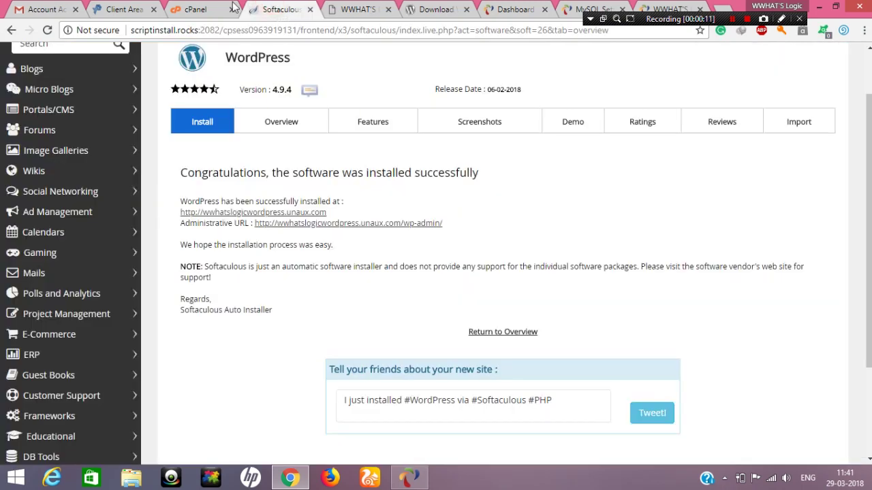
left_click(76, 10)
left_click(76, 10)
left_click(76, 9)
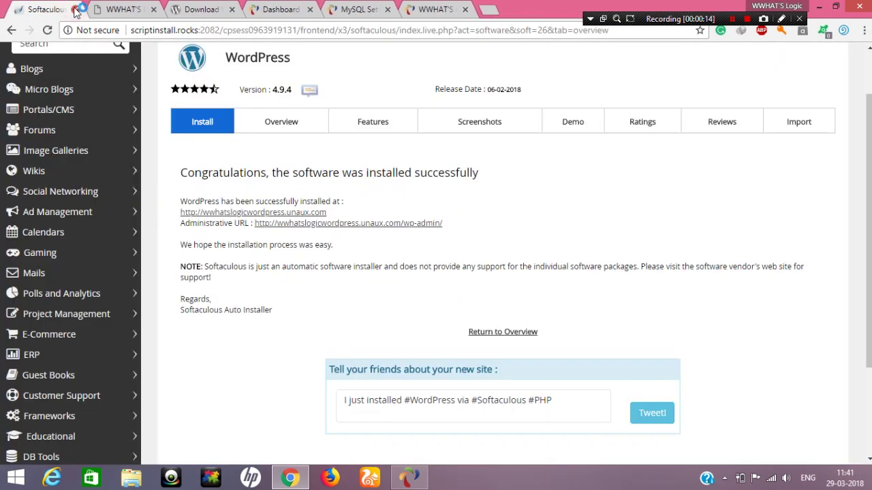
left_click(76, 9)
left_click(76, 10)
left_click(76, 9)
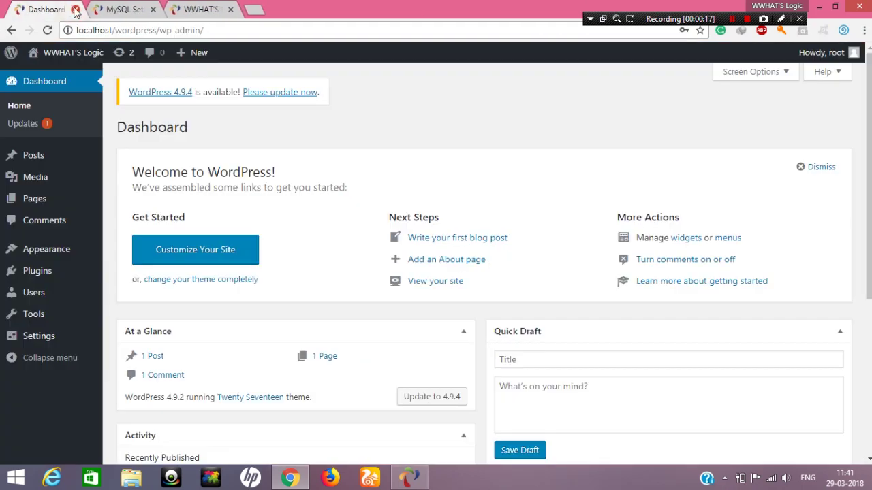
left_click(75, 10)
left_click(76, 9)
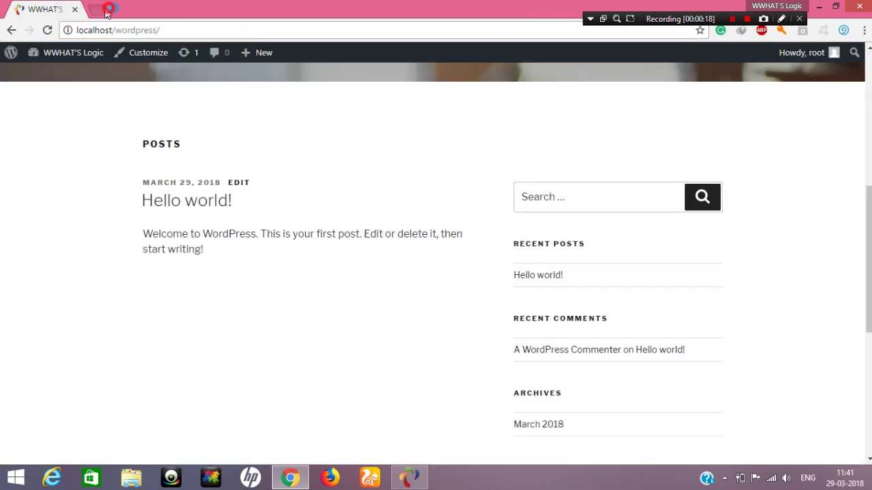
left_click(105, 10)
left_click(115, 9)
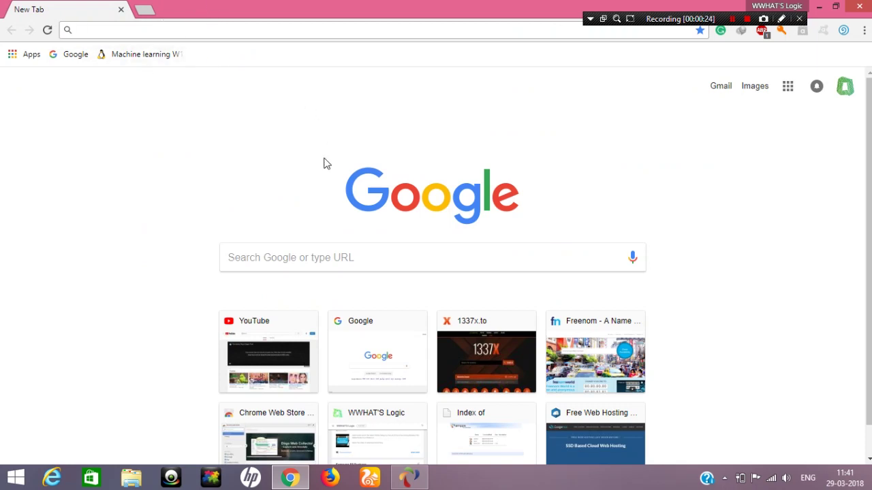
Show the AMPPS control window with its server services, and turn off the computer's Wi-Fi
left_click(409, 476)
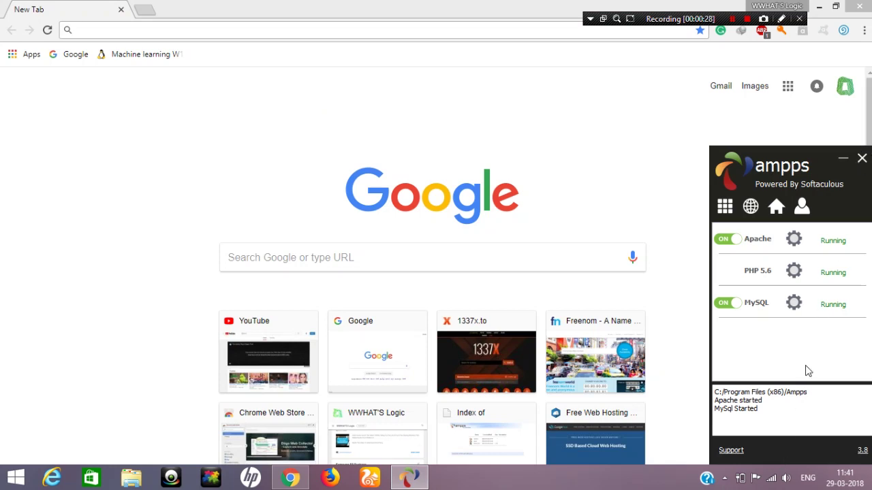
left_click(772, 478)
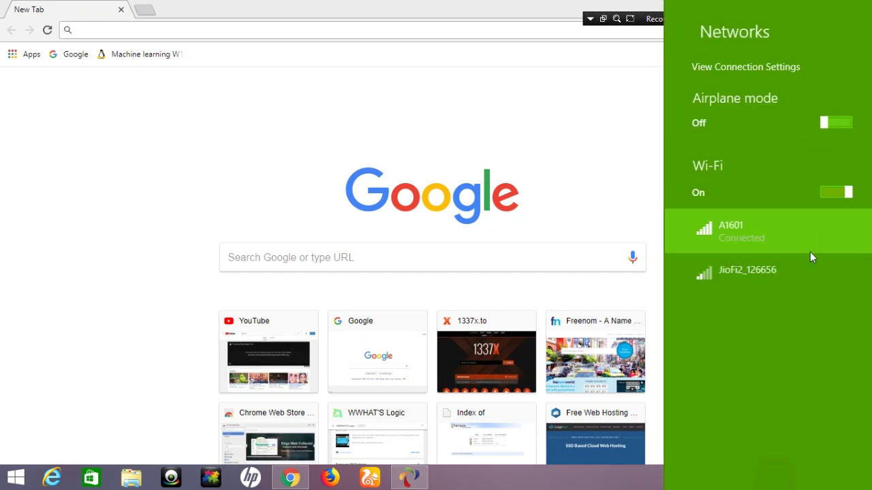
left_click(831, 190)
left_click(372, 125)
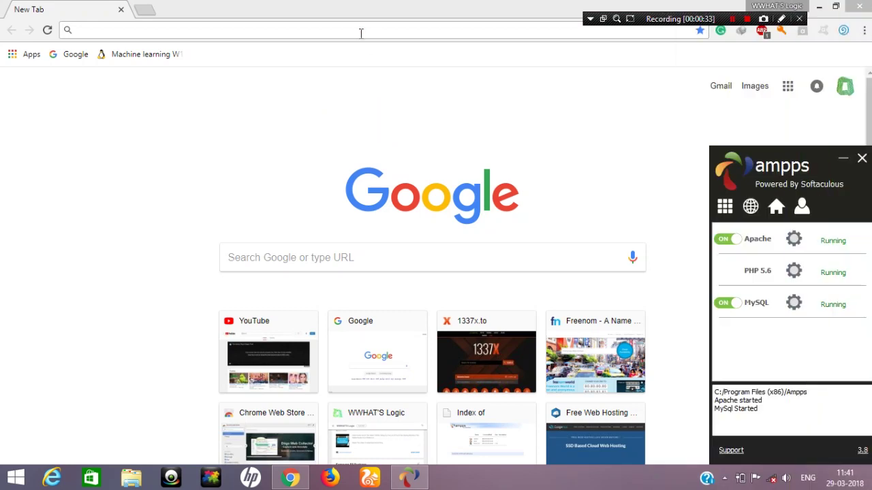
Load the local WordPress site at localhost/wordpress in the browser
left_click(361, 32)
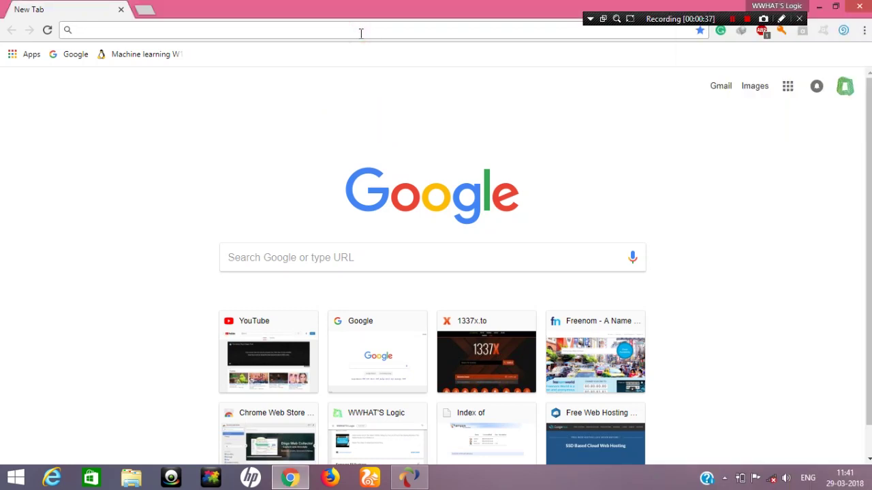
type("loca")
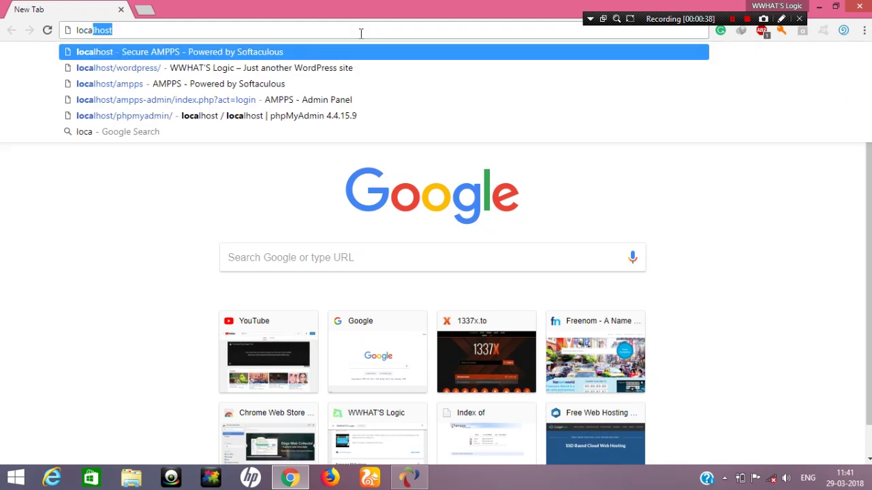
type("lhost/")
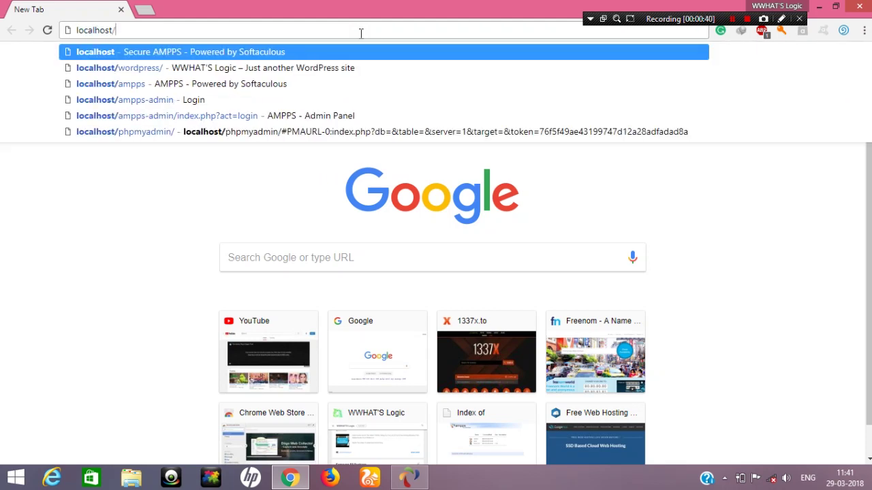
type("word")
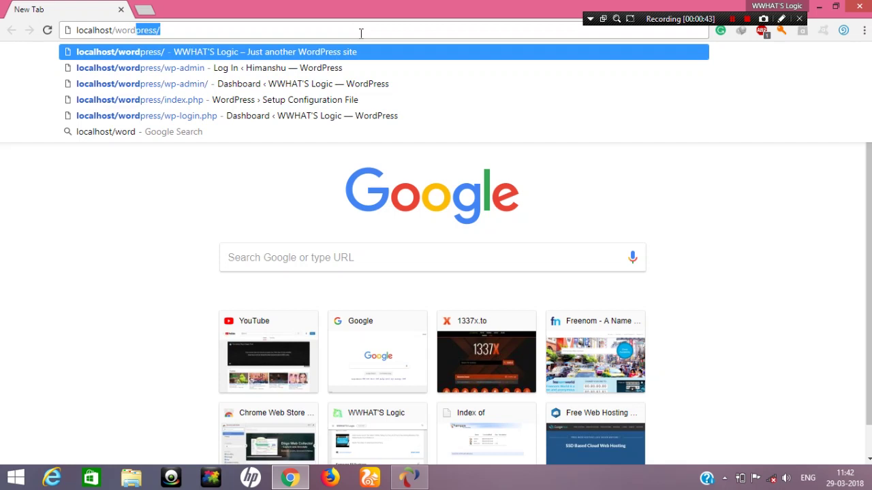
type("press")
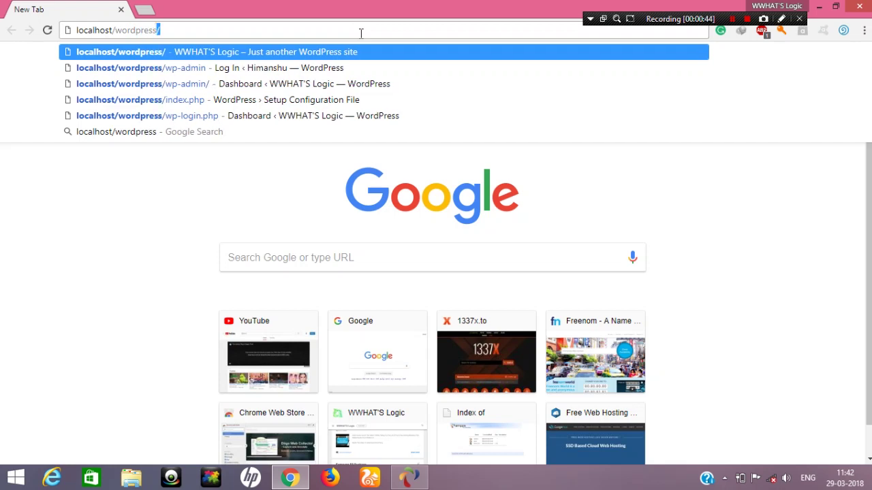
key("Return")
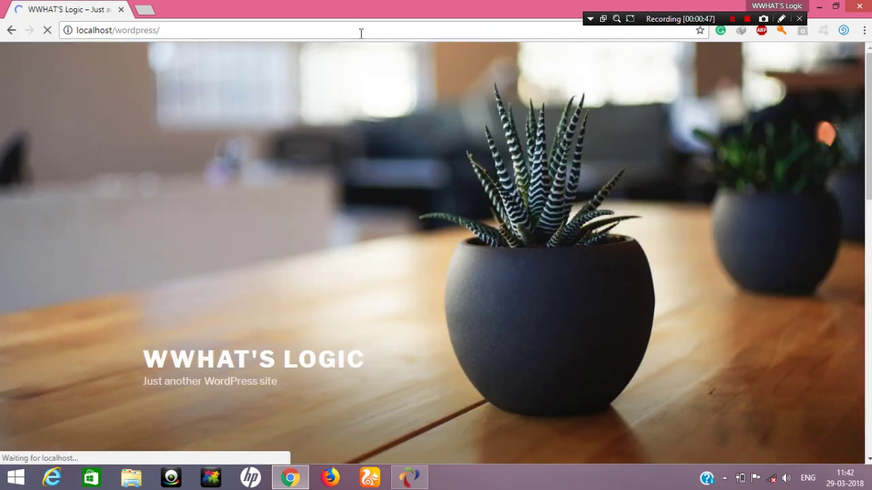
Look over the local site's home page, highlighting the Hello world! post text and the localhost address
scroll(606, 150, "down", 6)
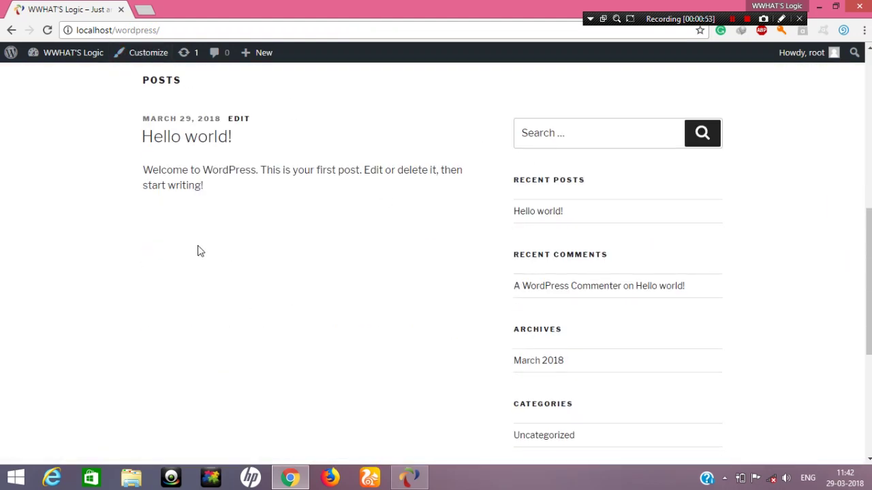
left_click_drag(145, 171, 254, 191)
left_click(216, 197)
left_click(198, 177)
left_click_drag(161, 30, 45, 26)
left_click(257, 191)
scroll(256, 192, "up", 6)
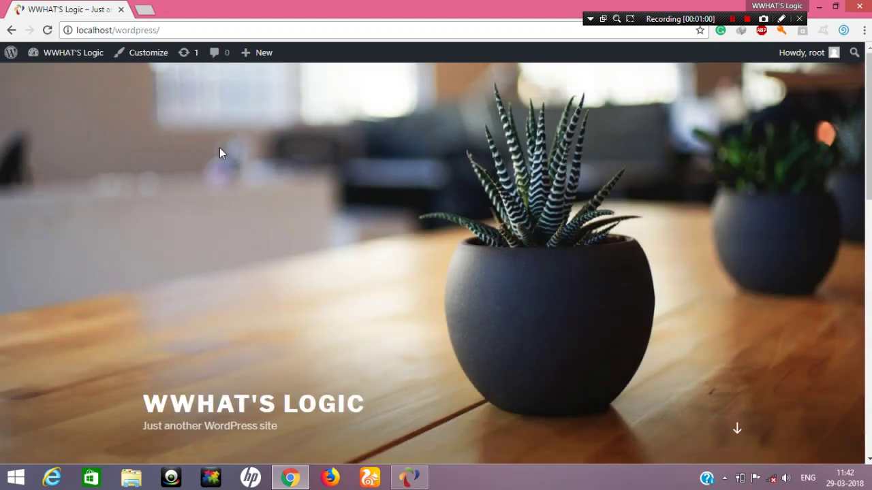
Open a blank browser tab and close the tab with the local WordPress site
left_click(141, 10)
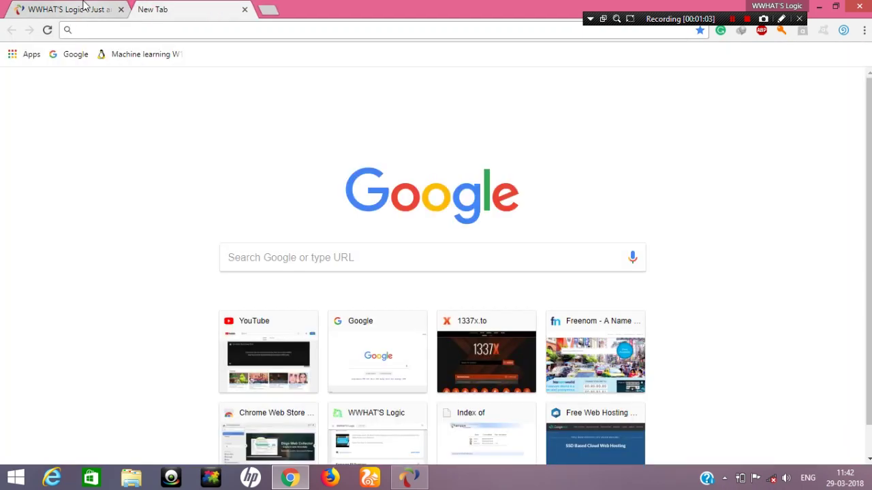
left_click(115, 9)
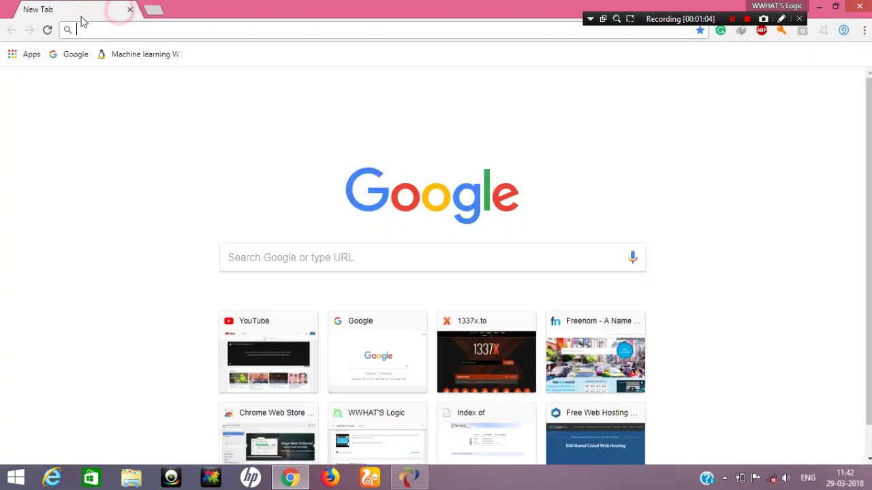
left_click(120, 8)
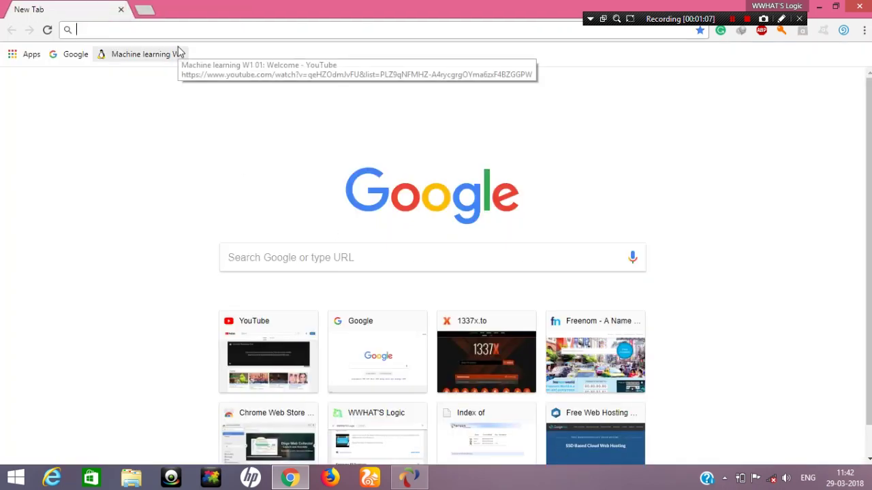
Try to load wwhatslogic.unaux.com with Wi-Fi off, and point out the connection error heading
type("ww")
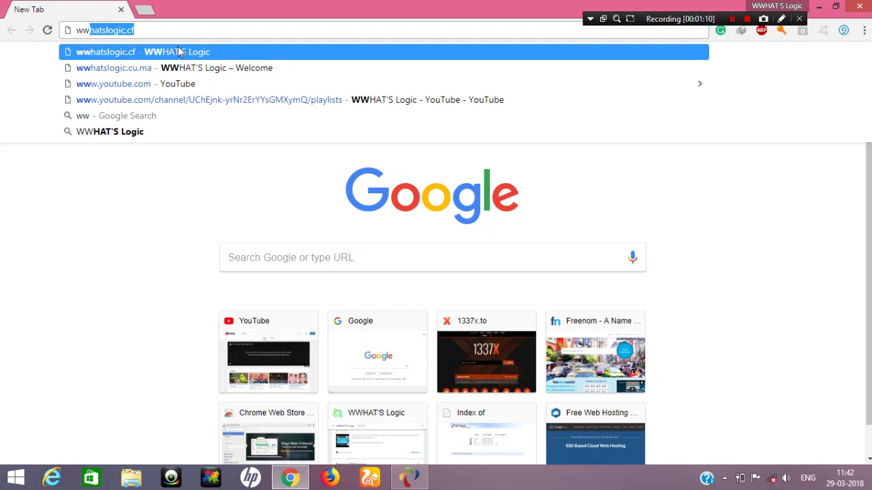
type("hats")
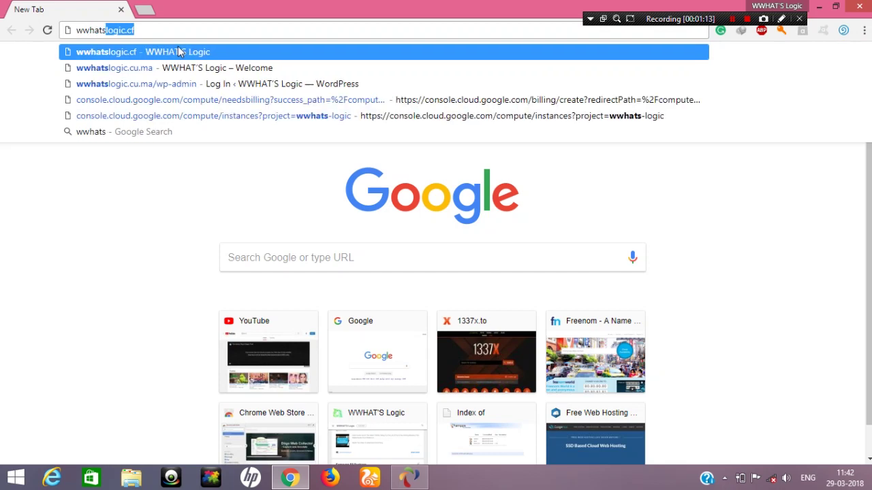
type("logic")
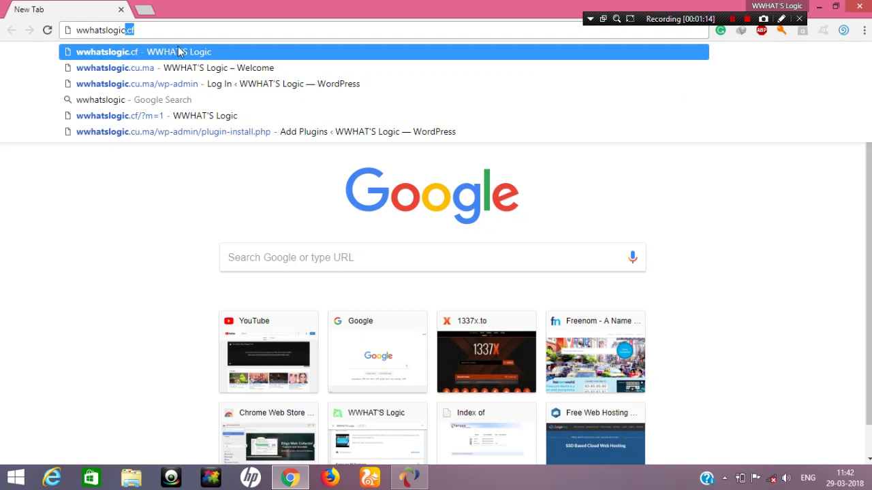
type(".u")
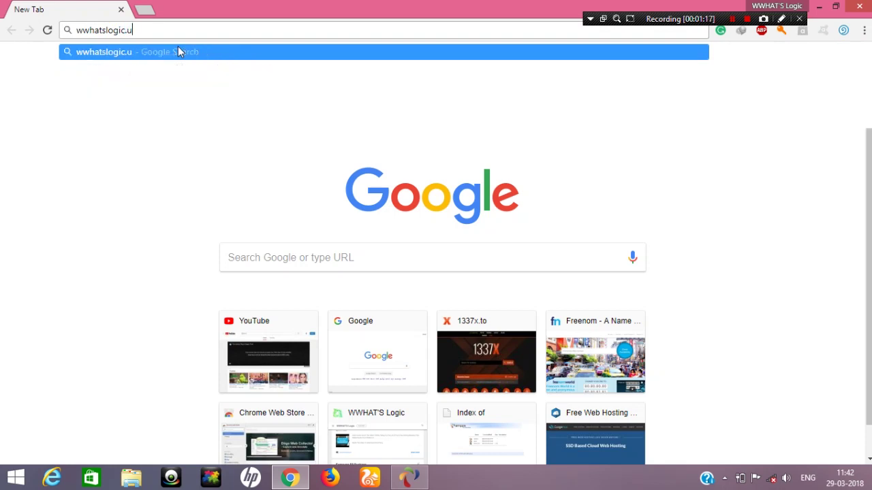
type("naux")
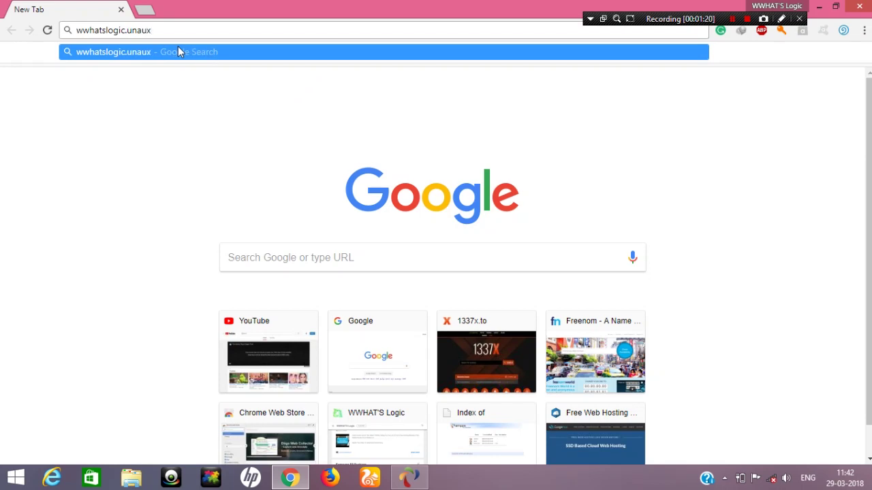
type(".com")
left_click(181, 52)
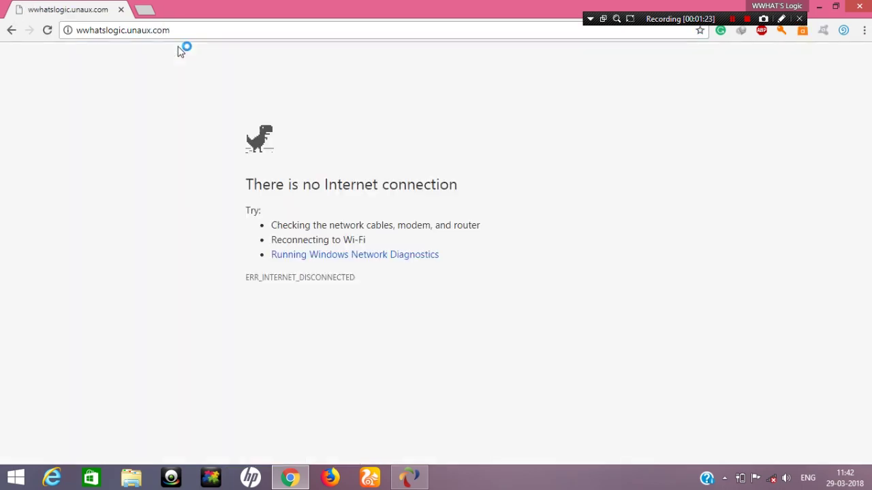
left_click_drag(248, 195, 520, 188)
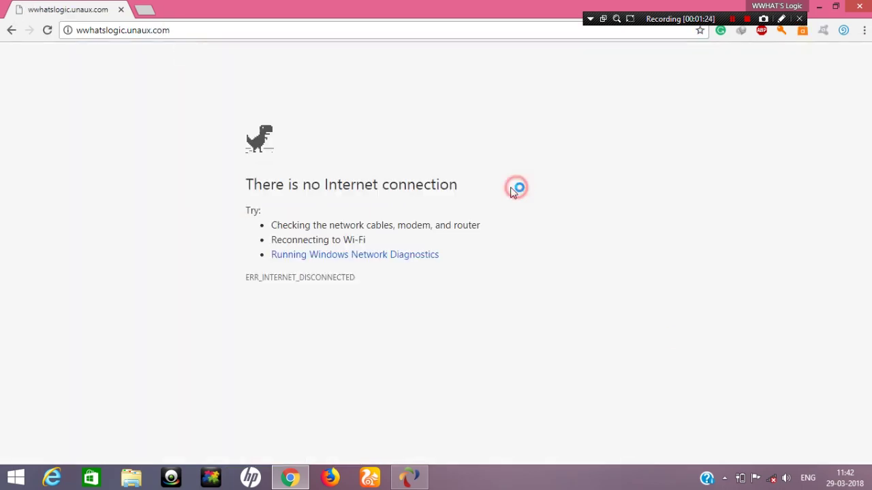
Turn Wi-Fi back on and connect to the A1601 network
left_click(772, 481)
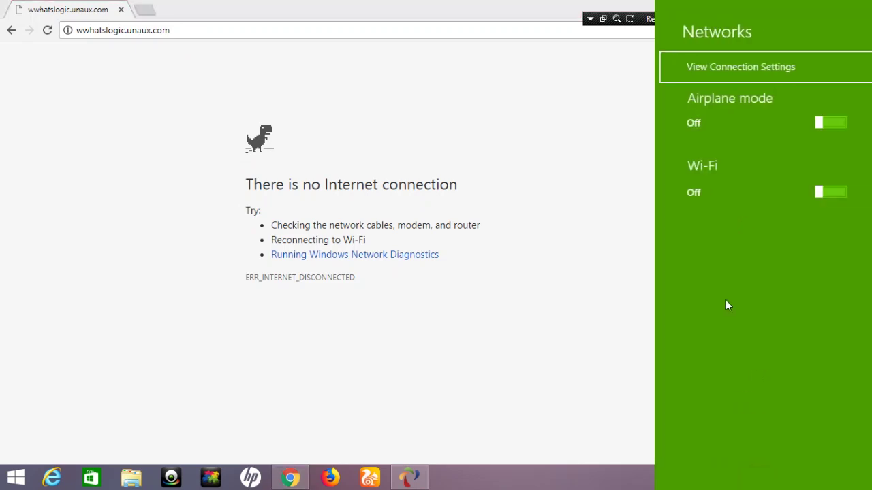
left_click(832, 193)
left_click(746, 229)
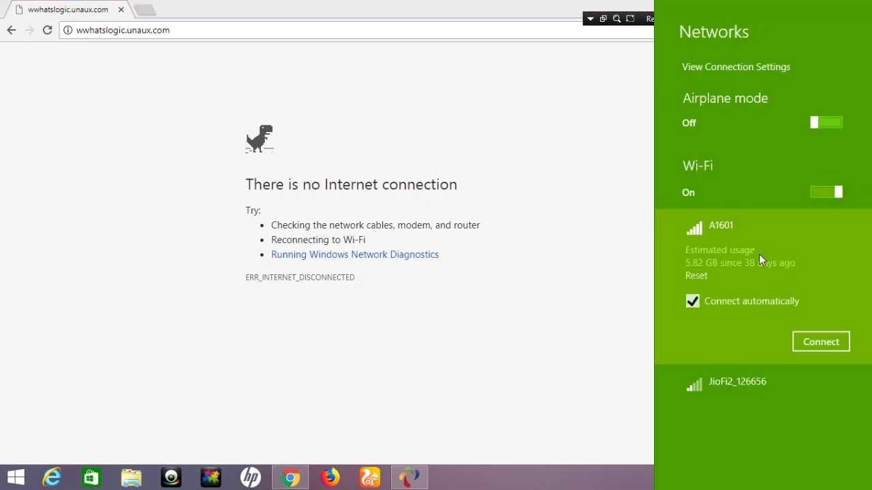
left_click(810, 340)
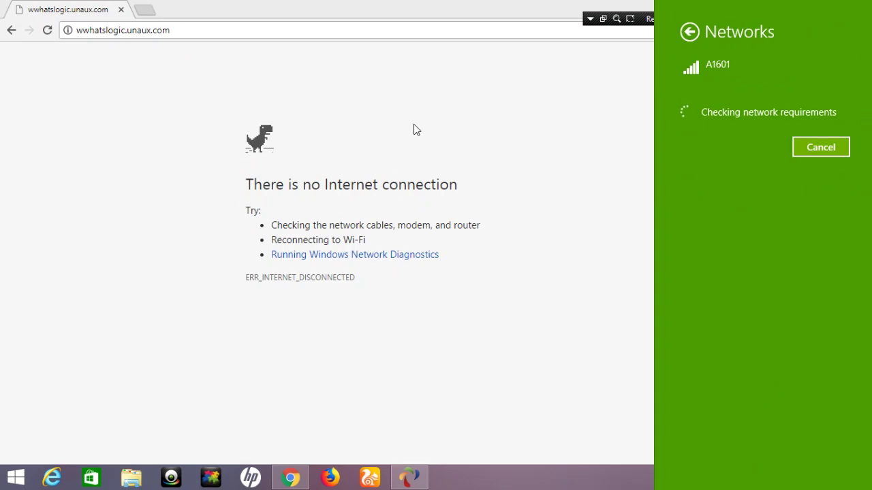
left_click(429, 125)
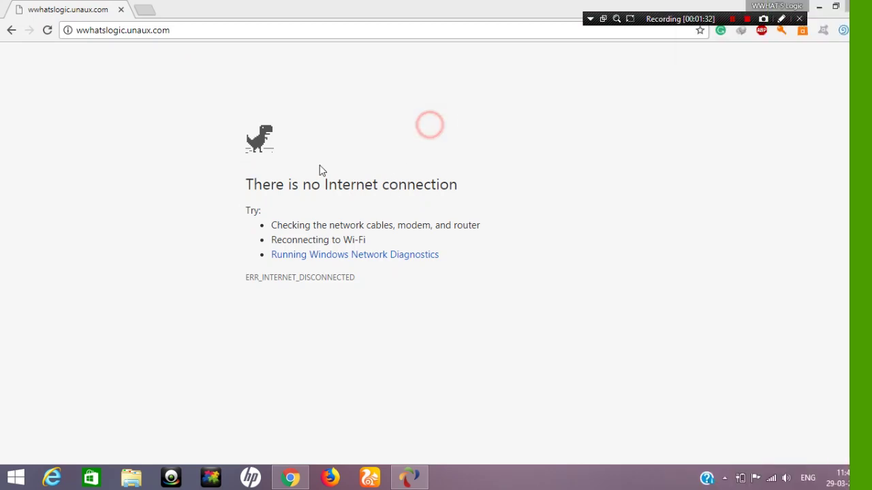
Try reloading wwhatslogic.unaux.com over the Wi-Fi connection, and go back to the new tab page
left_click(46, 30)
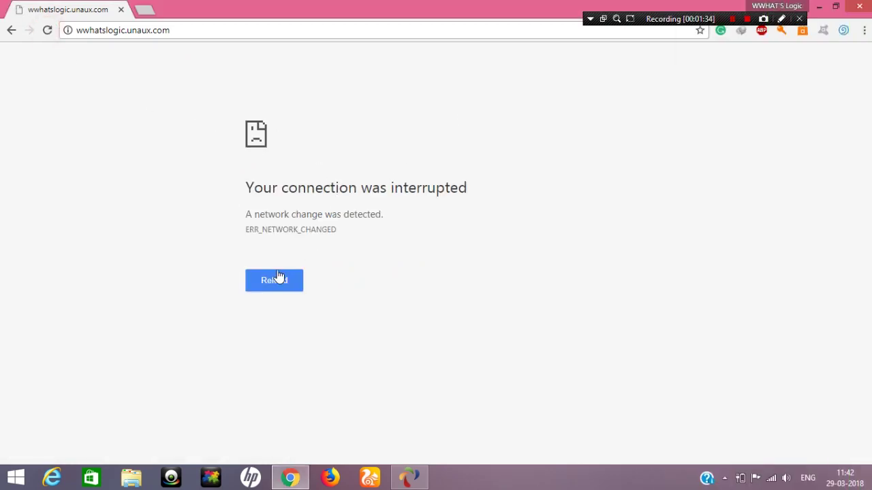
left_click(278, 276)
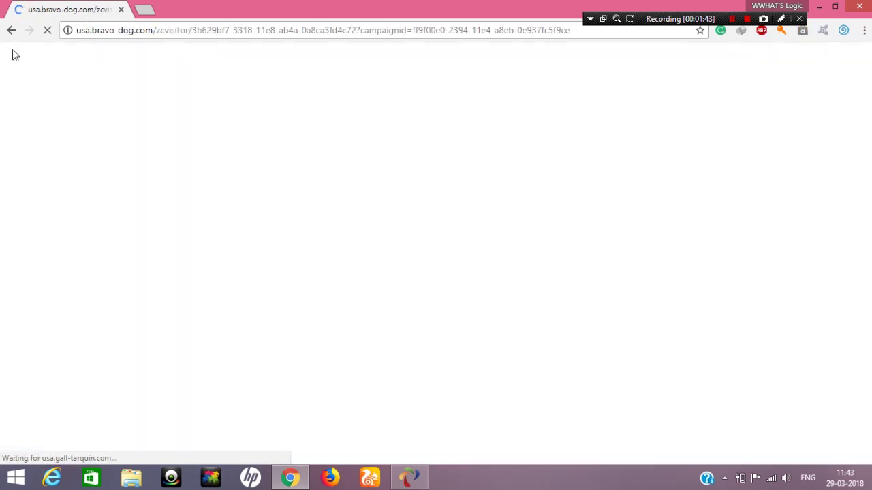
left_click(9, 32)
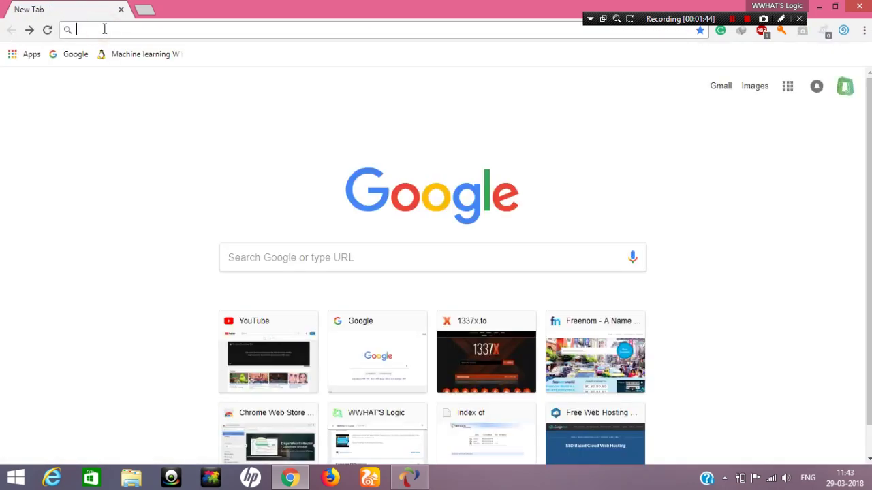
Load the web-hosted WordPress site at wwhatslogicwordpress.unaux.com
left_click(104, 29)
type("ww")
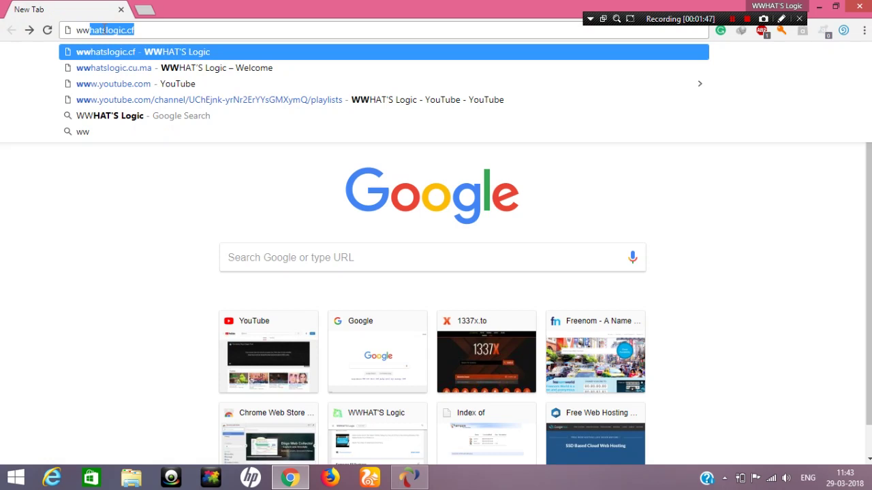
type("hatslogic")
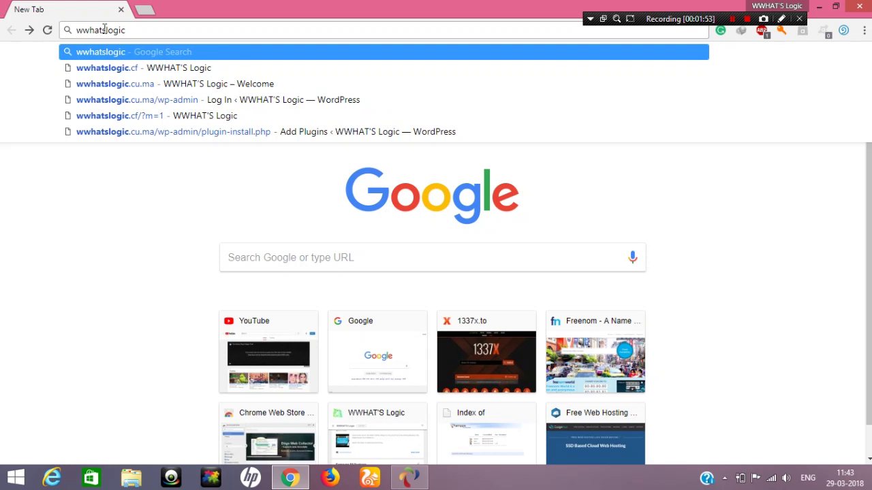
type("w")
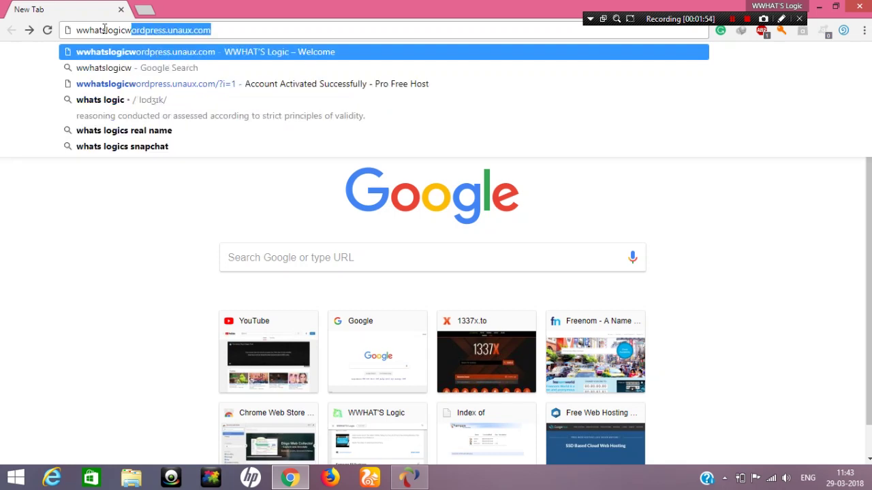
key("Right")
key("Return")
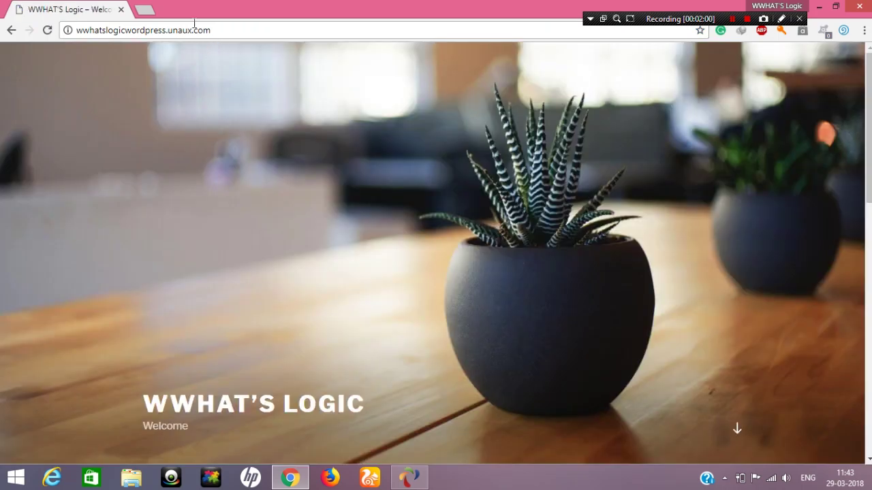
Open the web-hosted site's admin login page by adding /wp-admin to its address
left_click(225, 30)
double_click(227, 30)
key("Right")
type("/")
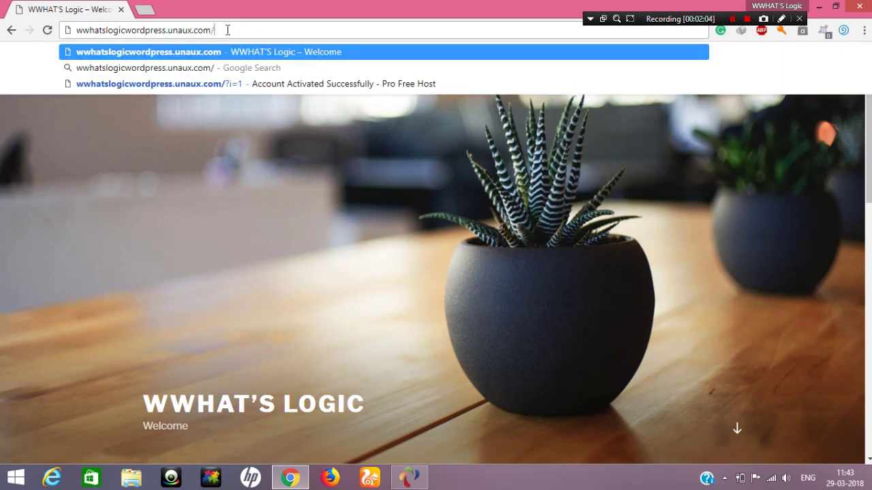
type("a")
key("BackSpace")
type("wp-ad")
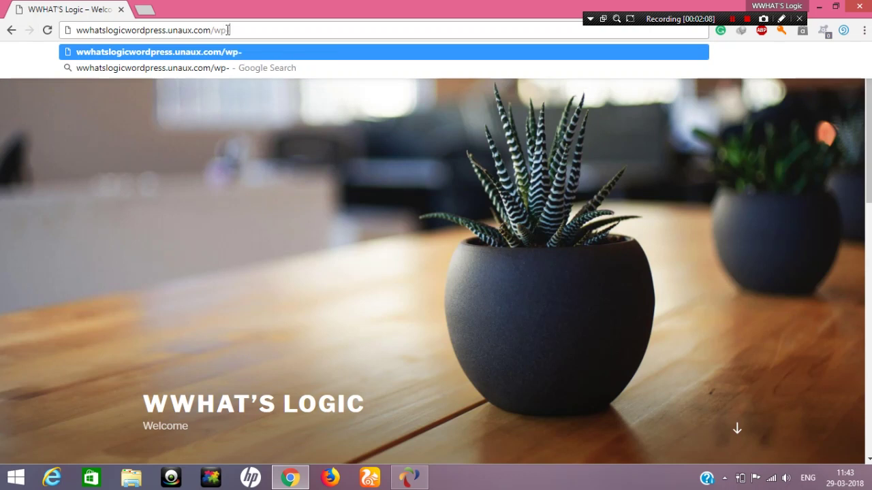
type("min")
key("Return")
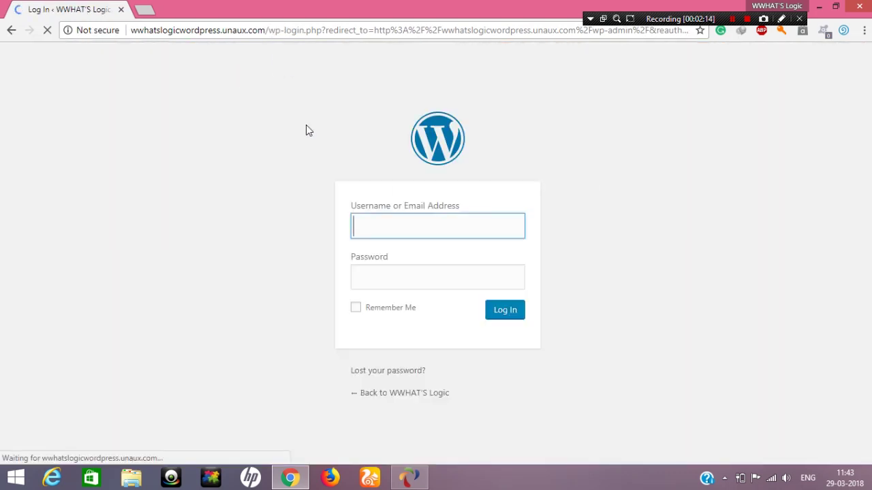
Log in to WordPress with the username admin and the account password, and save the login in the browser
left_click_drag(411, 230, 191, 217)
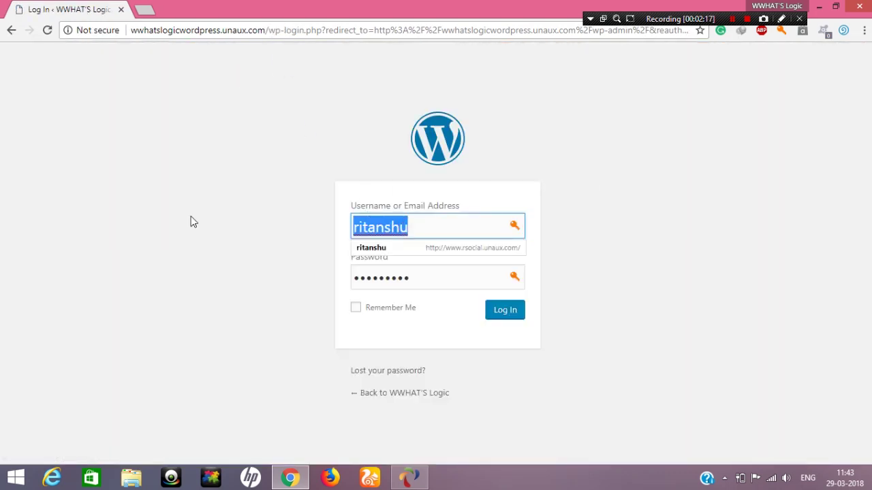
key("BackSpace")
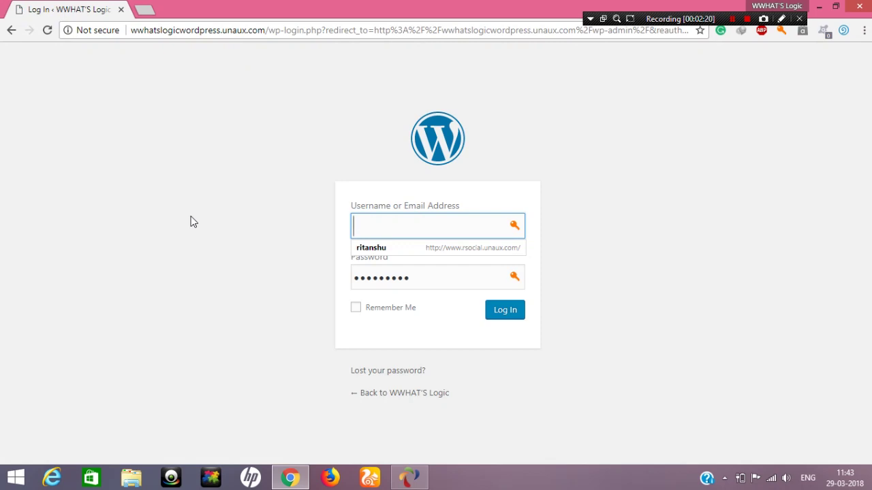
type("admin")
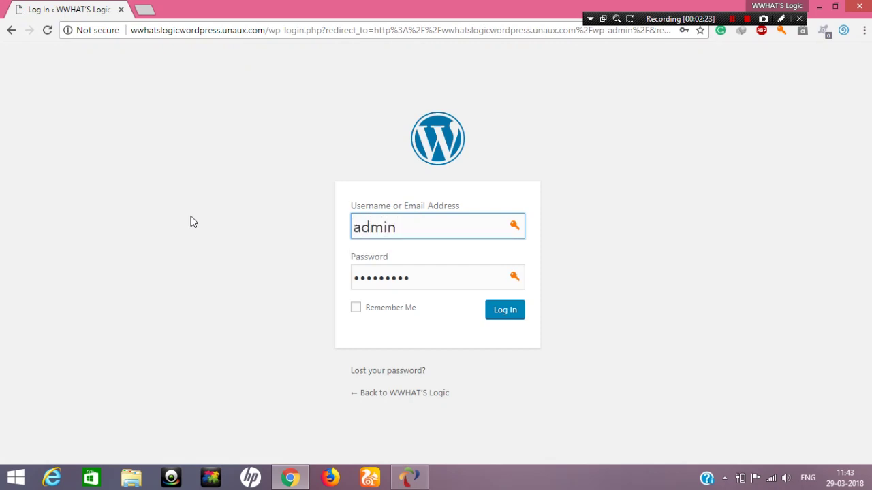
left_click_drag(439, 284, 304, 293)
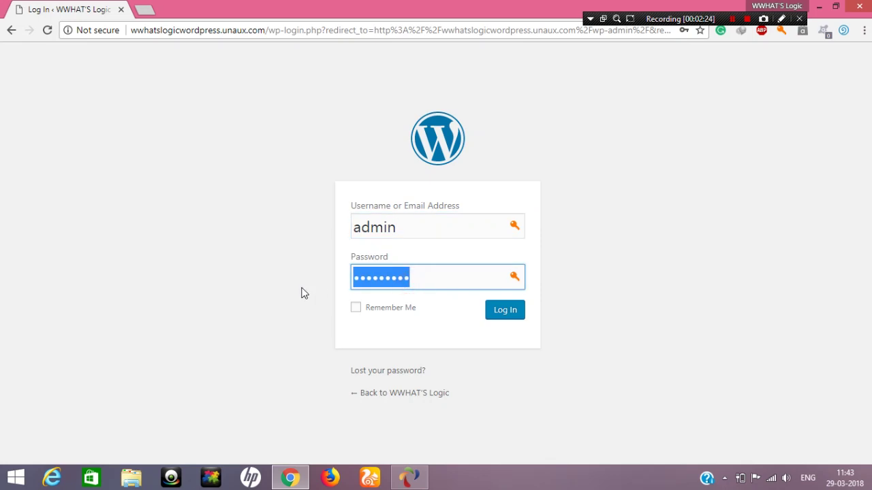
type("••")
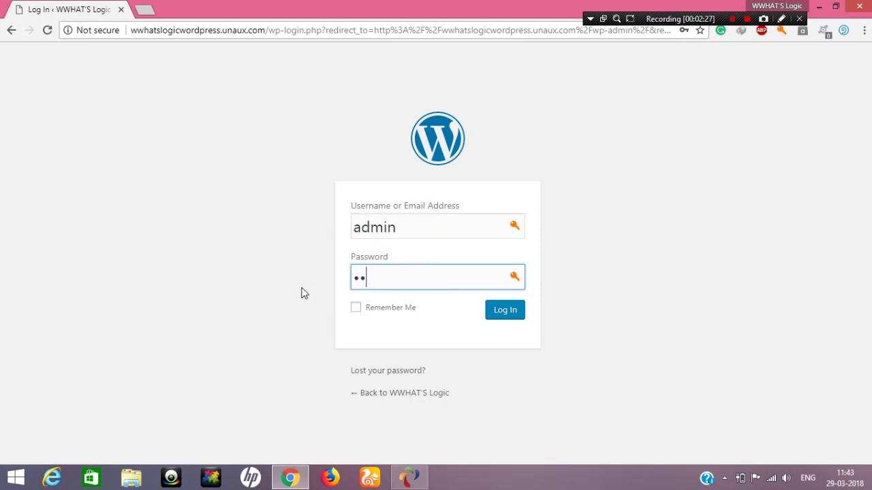
left_click(490, 315)
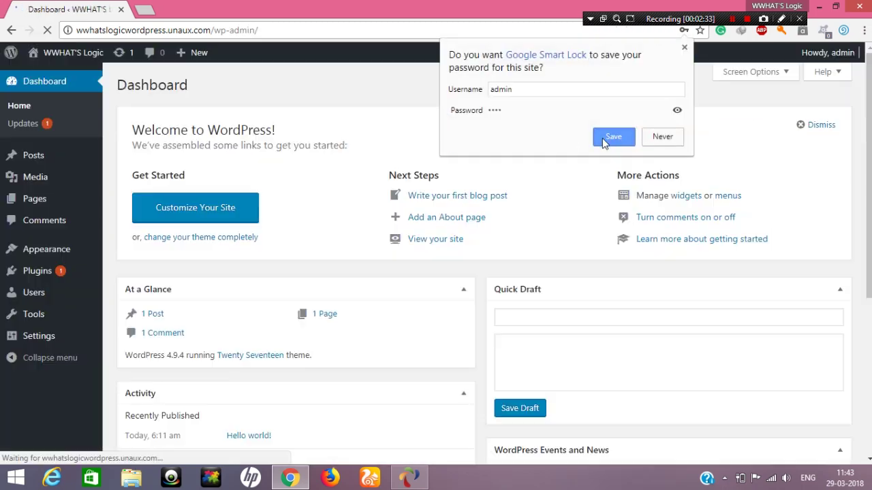
left_click(611, 137)
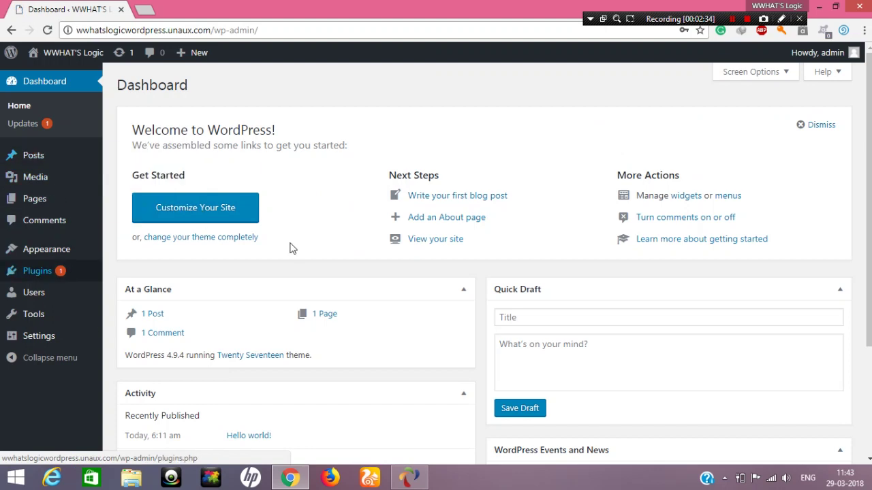
Look over the web-hosted site's admin dashboard and point out its Dashboard heading
left_click(794, 244)
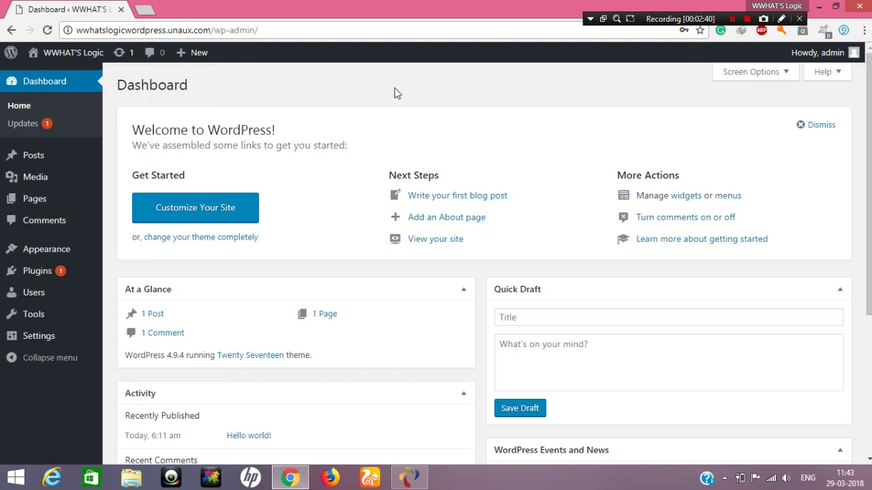
mouse_move(870, 238)
left_mouse_down()
mouse_move(869, 337)
mouse_move(869, 238)
left_mouse_up()
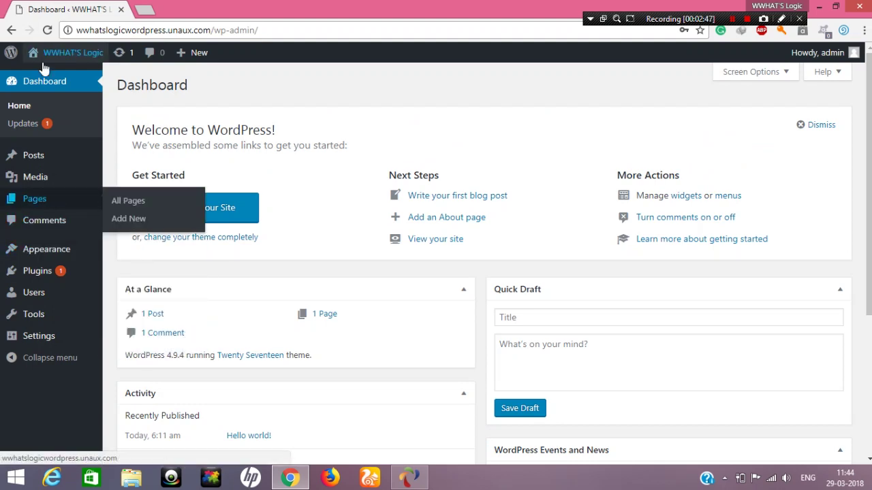
mouse_move(42, 66)
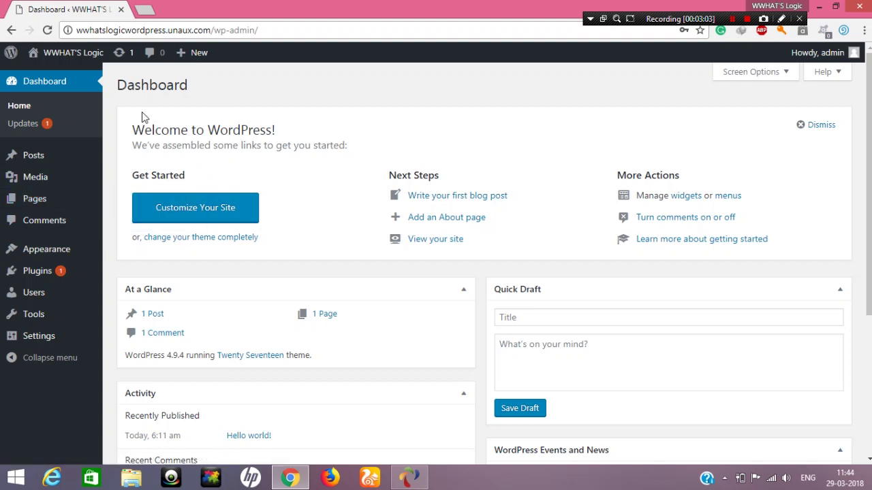
double_click(210, 92)
left_click(116, 85)
left_click_drag(117, 85, 211, 96)
left_click(208, 91)
Load the local site's dashboard at localhost/wordpress/wp-admin in a new browser tab and point out its address
left_click(142, 10)
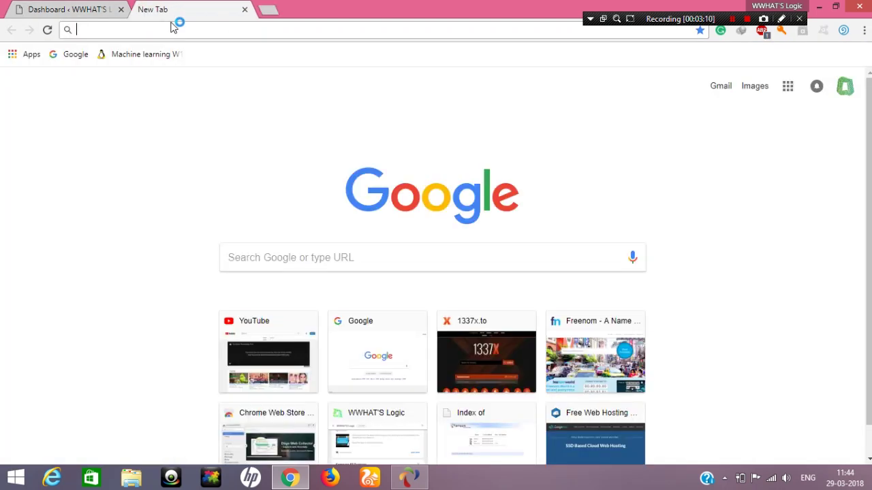
type("local")
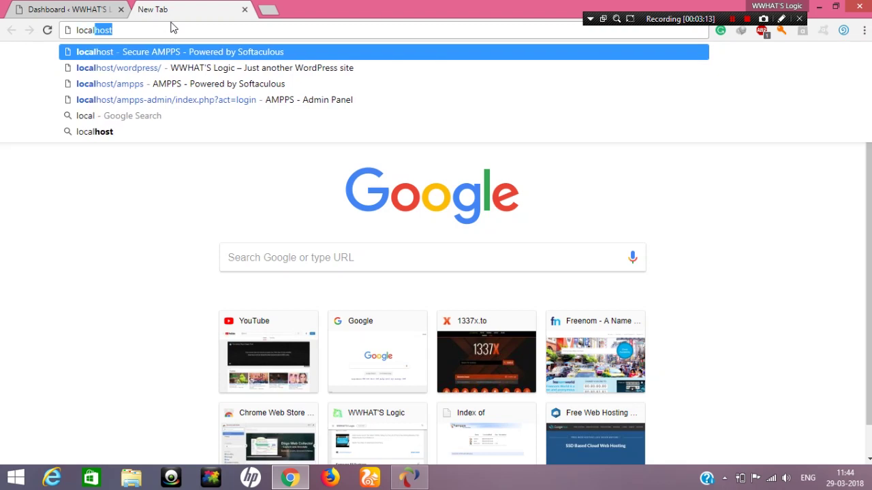
type("host")
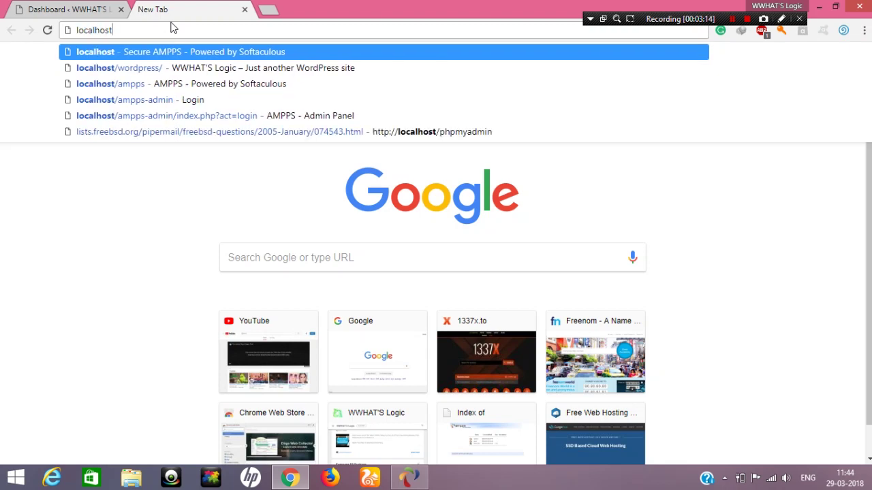
type("/word")
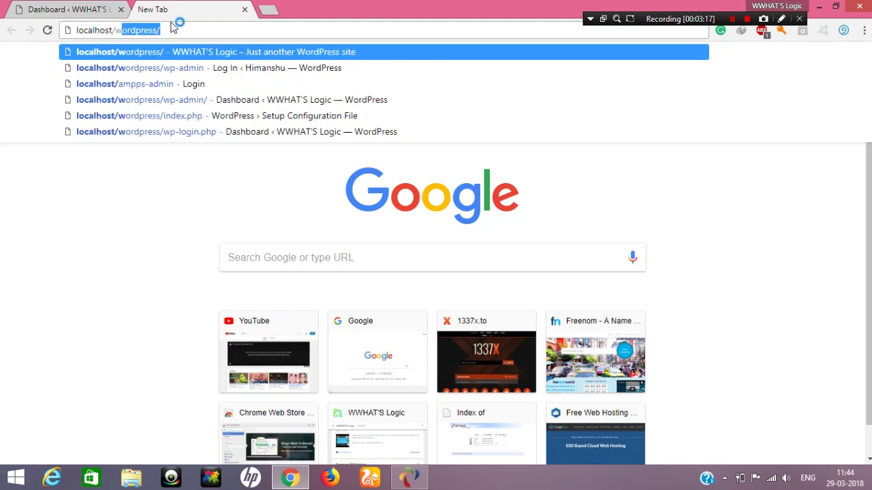
type("press")
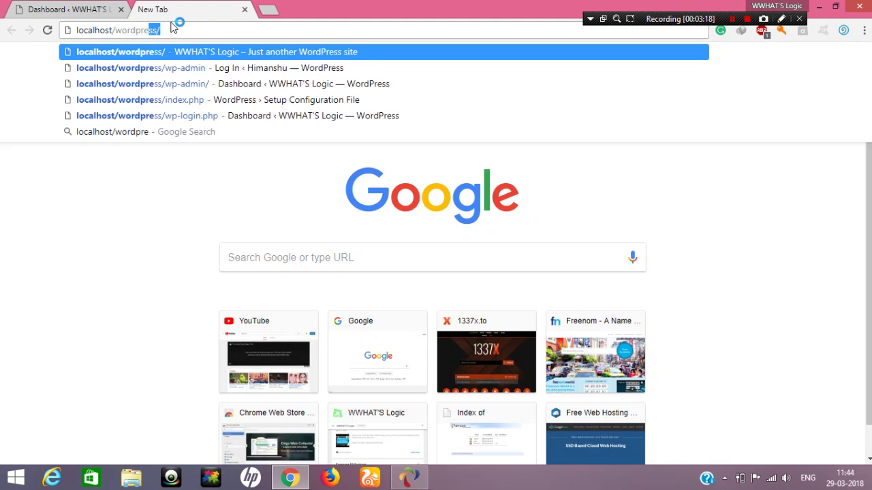
type("/w")
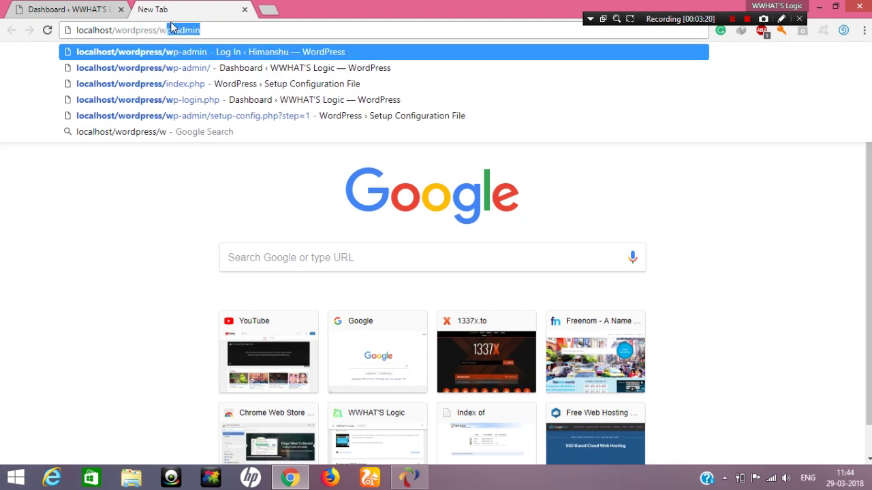
type("p-admi")
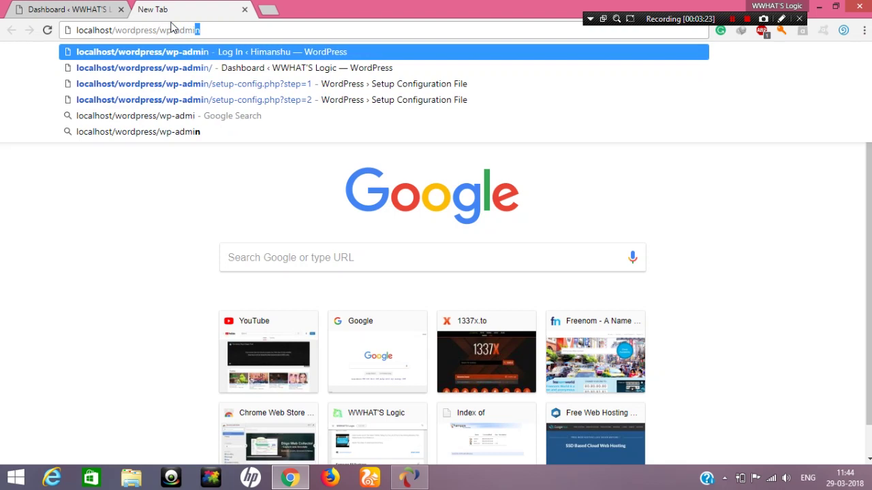
key("Return")
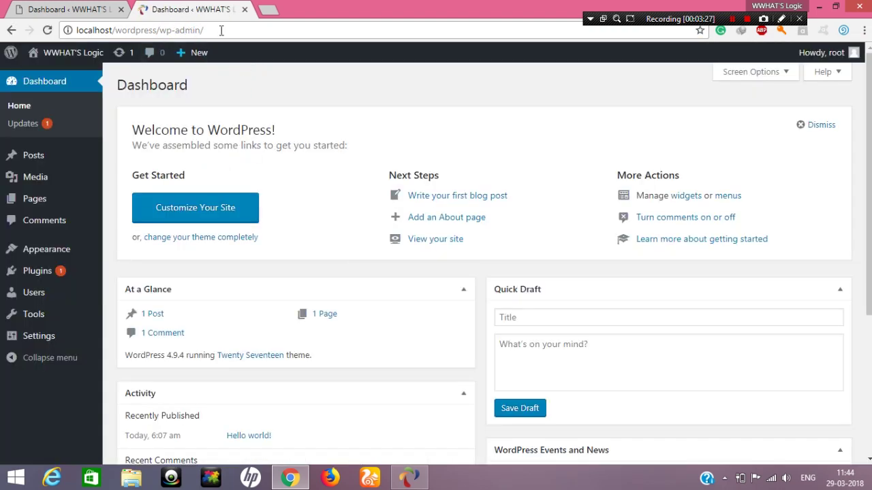
left_click_drag(222, 29, 193, 30)
Return to the web-hosted site's dashboard and start a new post titled "Welcome To WWHAT'S Logic"
left_click(61, 5)
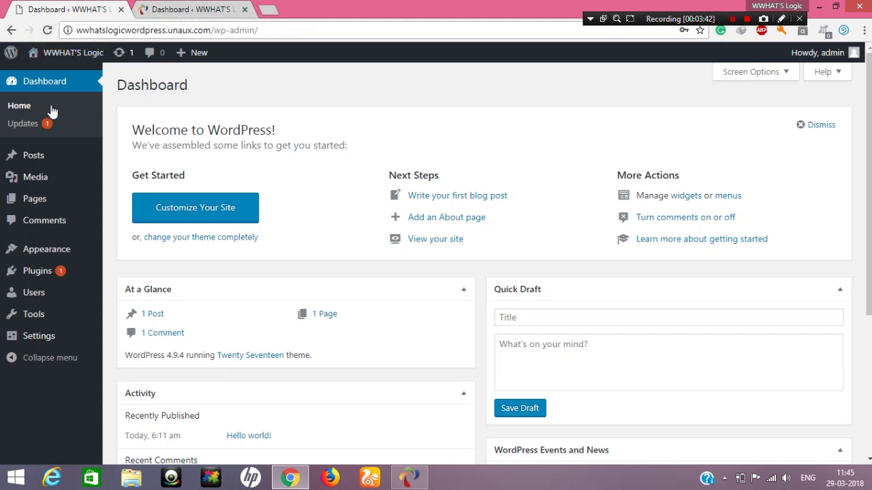
mouse_move(36, 156)
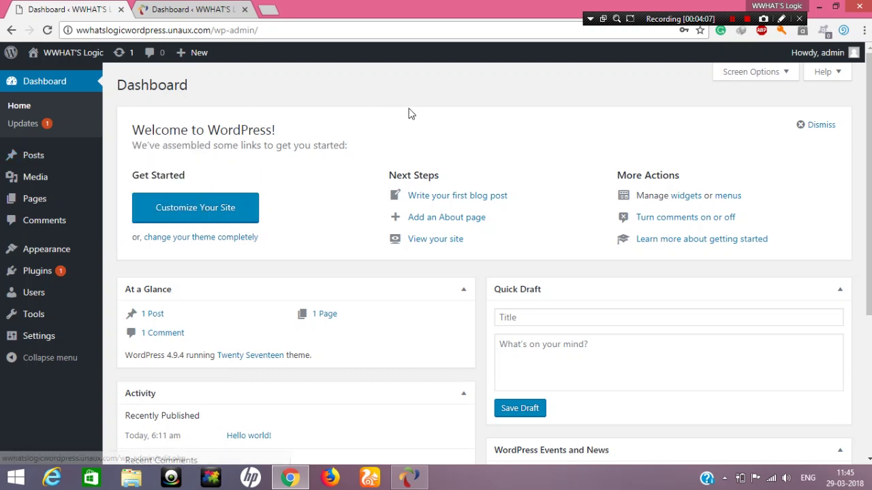
left_click(124, 172)
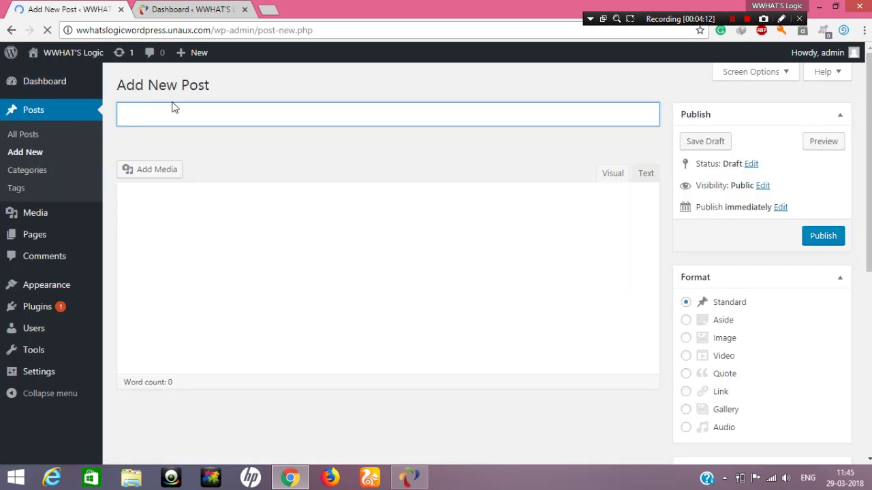
left_click(181, 111)
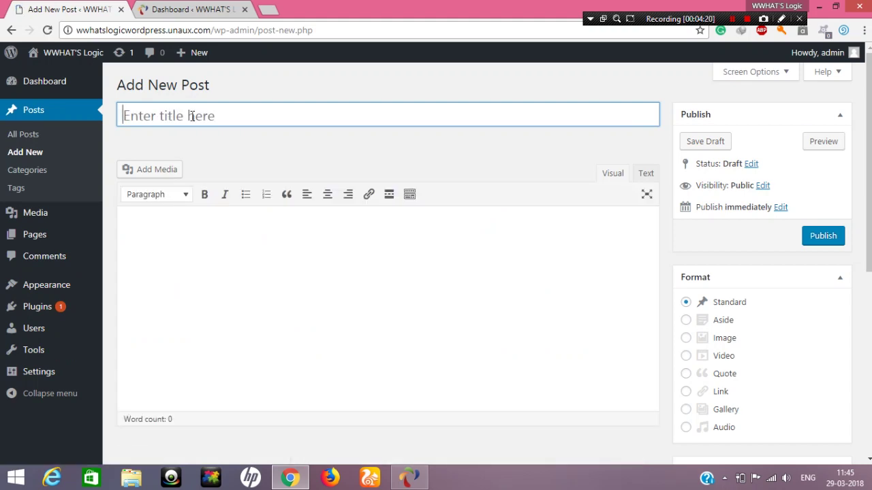
type("Welcome To WWHAT")
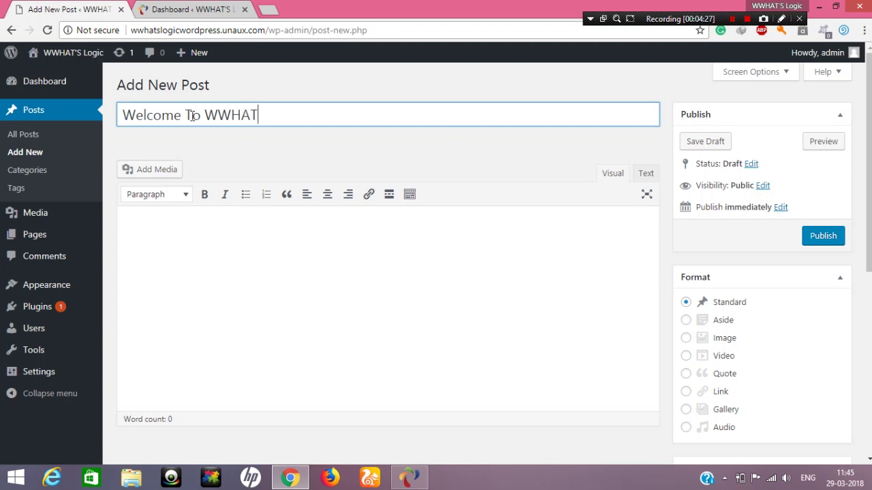
type("'S Logic")
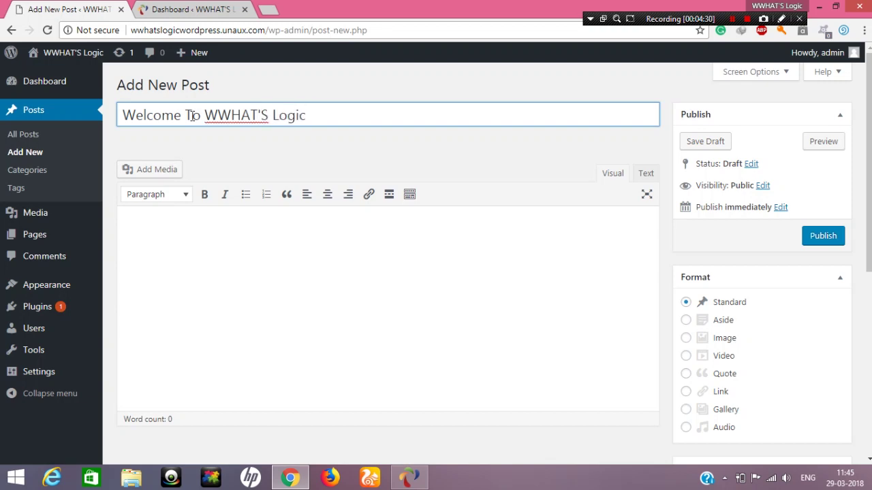
Write "This is a test post!" as the post's body and publish the post
left_click(224, 267)
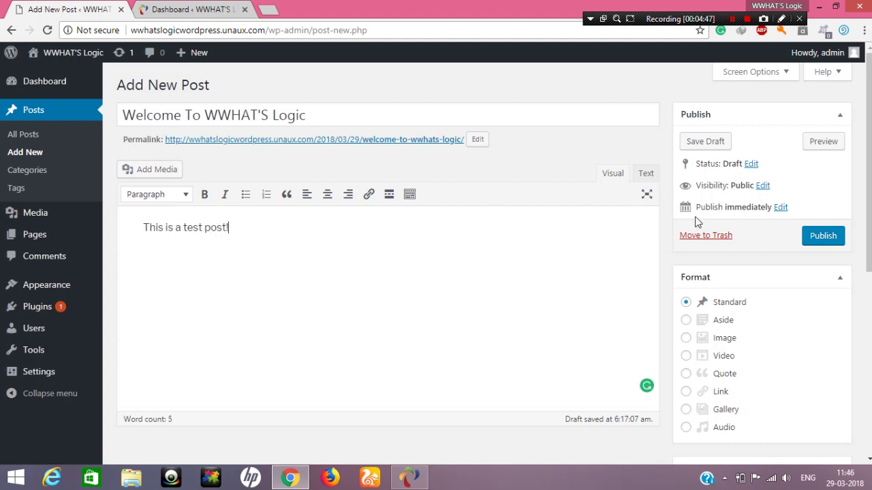
scroll(785, 266, "down", 1)
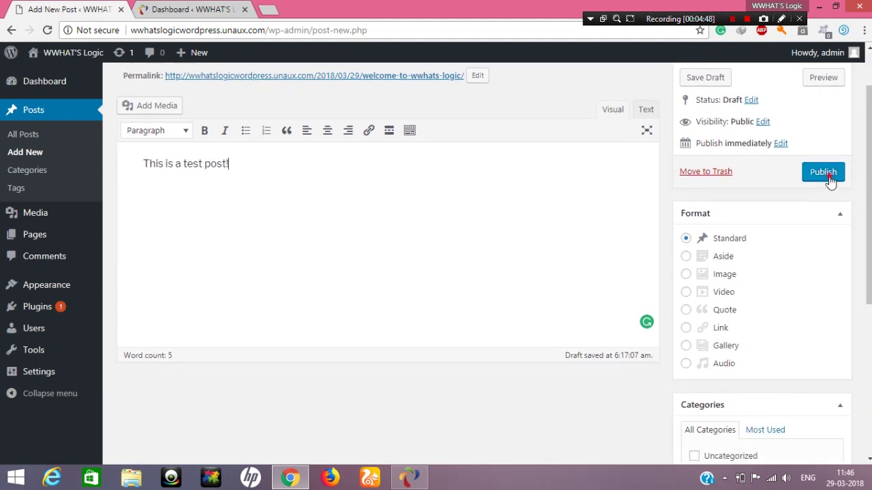
left_click(811, 174)
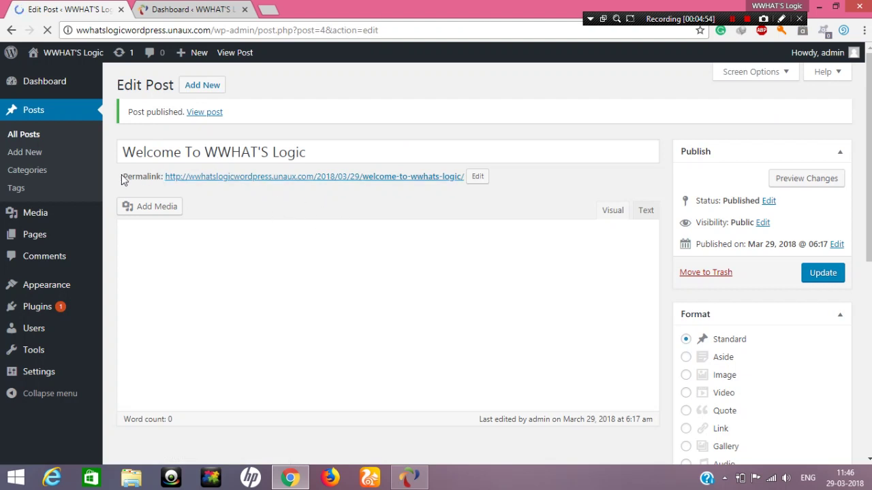
Open the published post from its permalink in a new browser tab and point out its address, title and body text
right_click(238, 179)
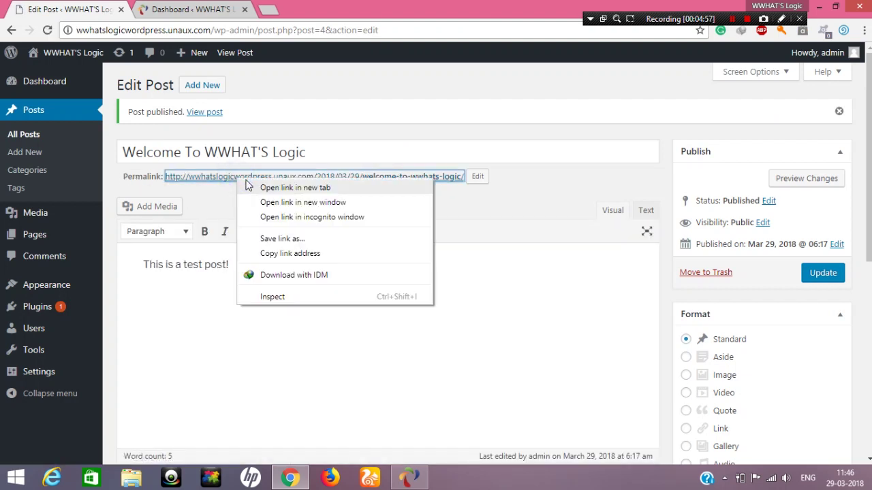
left_click(247, 187)
left_click(173, 10)
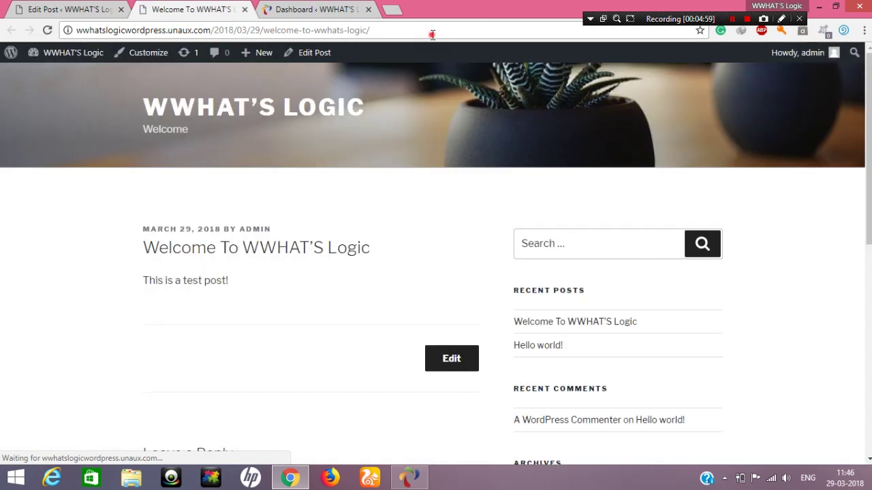
left_click_drag(422, 30, 252, 34)
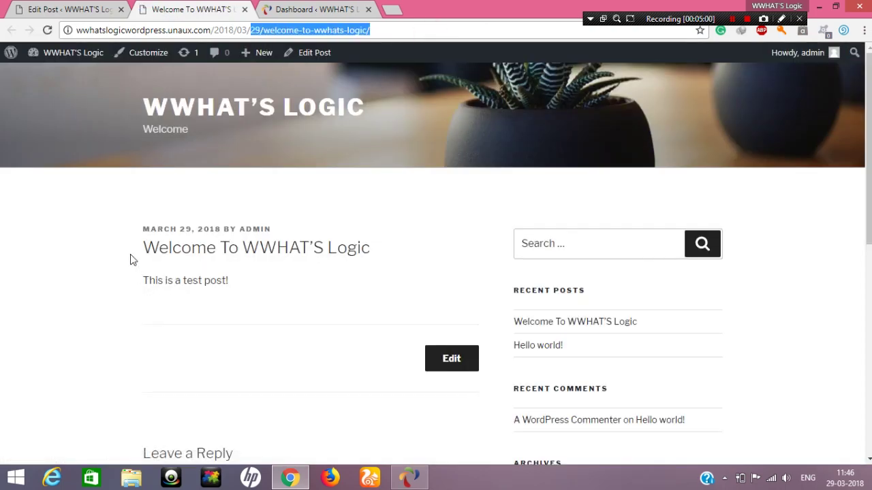
left_click_drag(130, 254, 402, 253)
left_click(184, 283)
left_click_drag(149, 280, 274, 281)
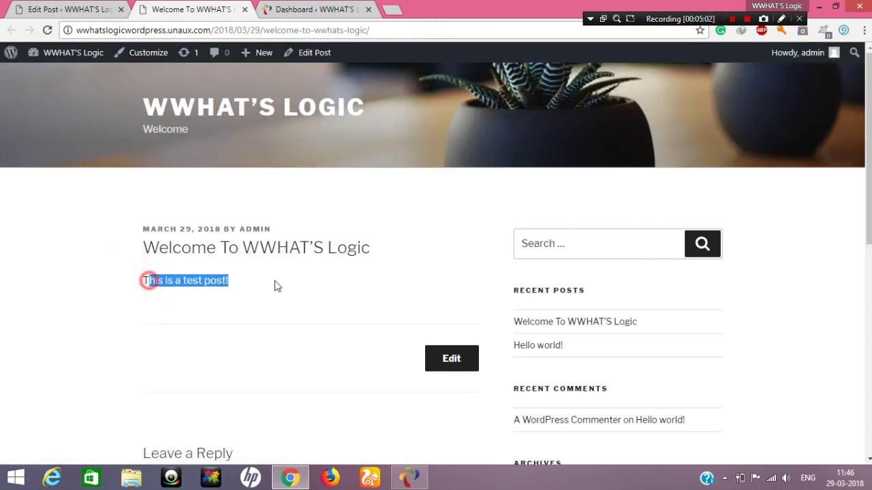
Open the web-hosted site's homepage and look over its address, header and the listed test post
left_click(304, 95)
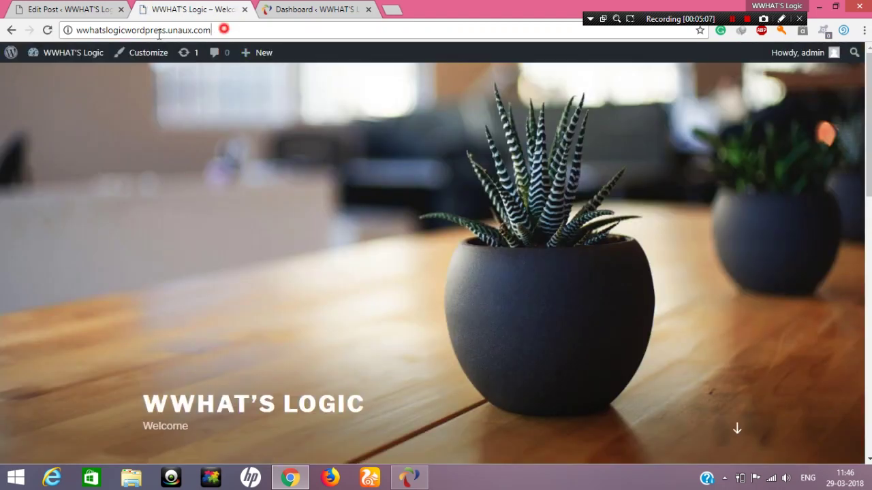
left_click(159, 32)
scroll(257, 157, "down", 4)
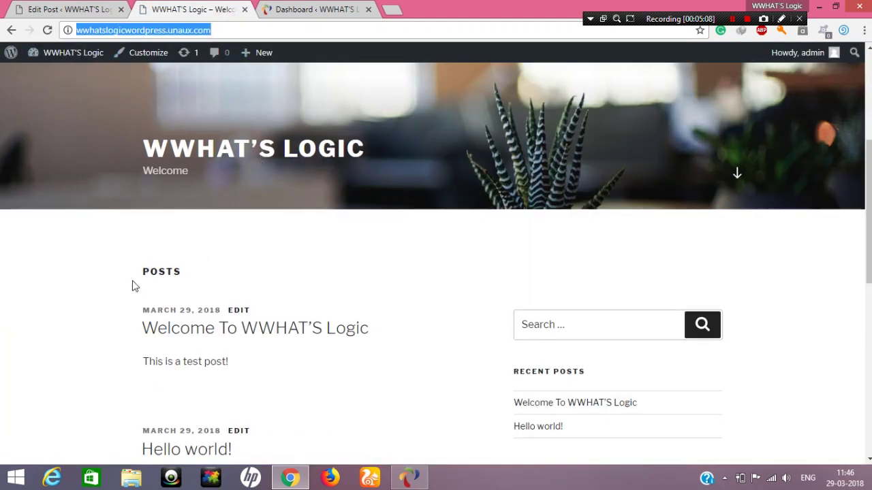
left_click_drag(144, 328, 399, 329)
scroll(355, 347, "down", 1)
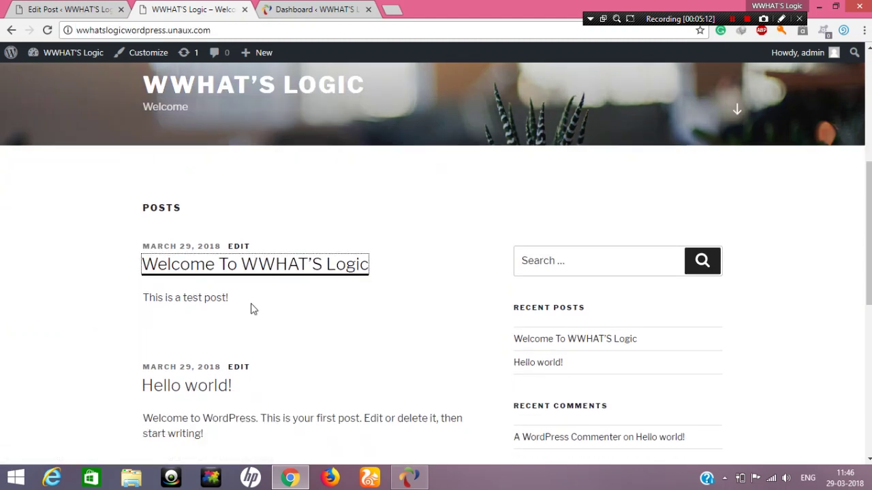
left_click_drag(154, 304, 228, 304)
left_click(209, 313)
scroll(312, 286, "down", 2)
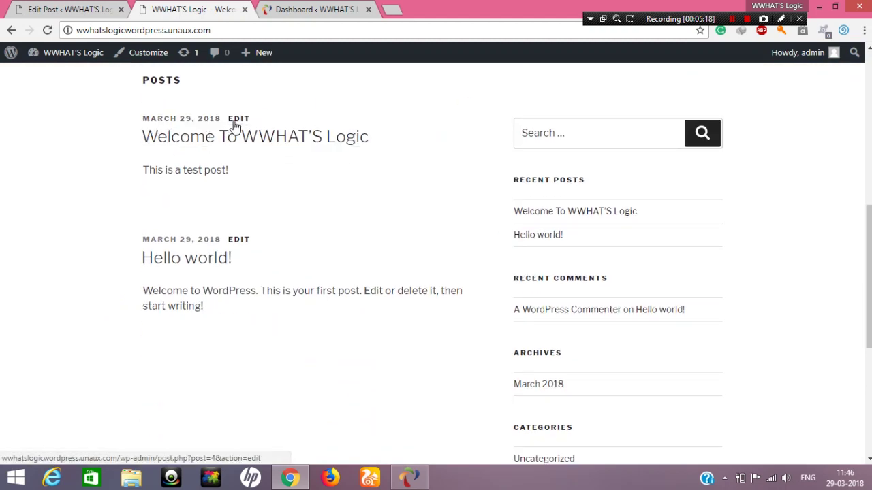
scroll(119, 190, "up", 1)
scroll(318, 225, "up", 3)
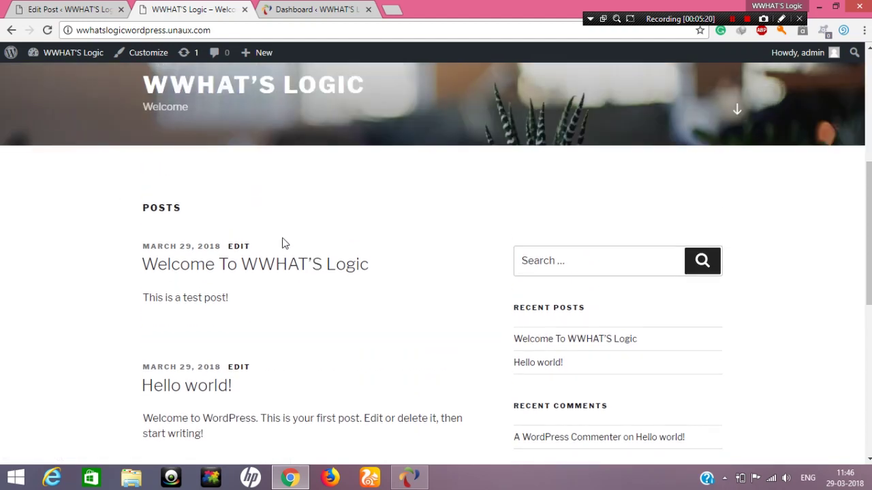
scroll(217, 235, "up", 4)
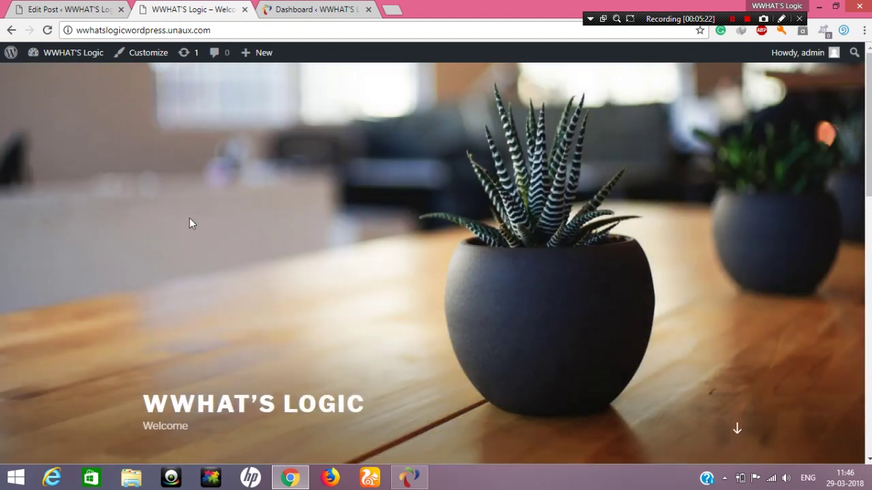
scroll(181, 215, "down", 2)
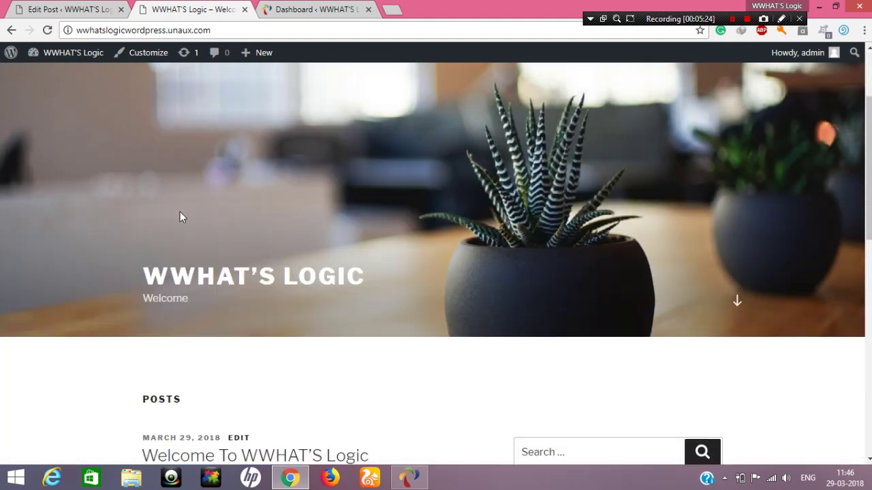
scroll(181, 215, "down", 2)
Switch to the local site's dashboard and open a blank new post there
left_click(296, 5)
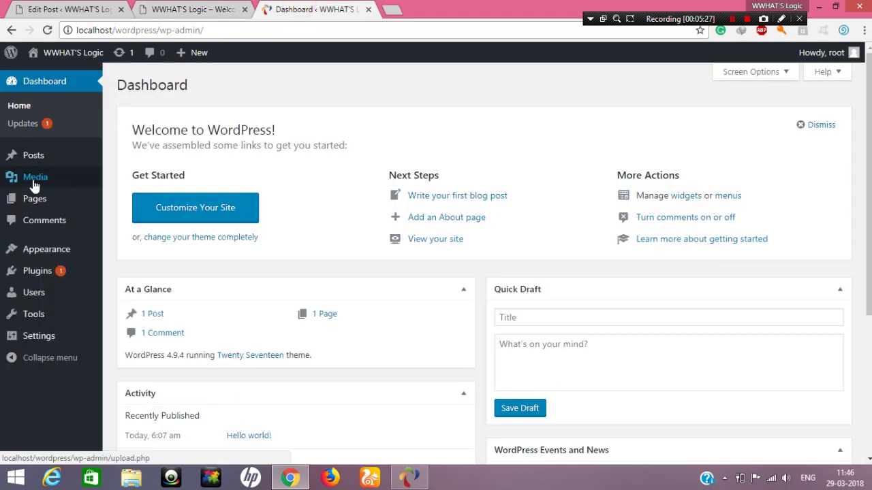
mouse_move(26, 163)
left_click(136, 175)
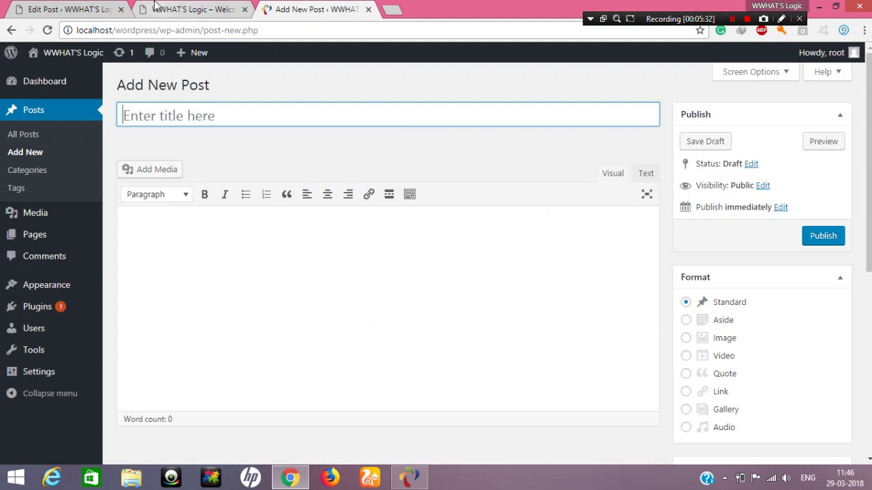
Return to the web-hosted site's post editor and open the list of all posts
left_click(76, 7)
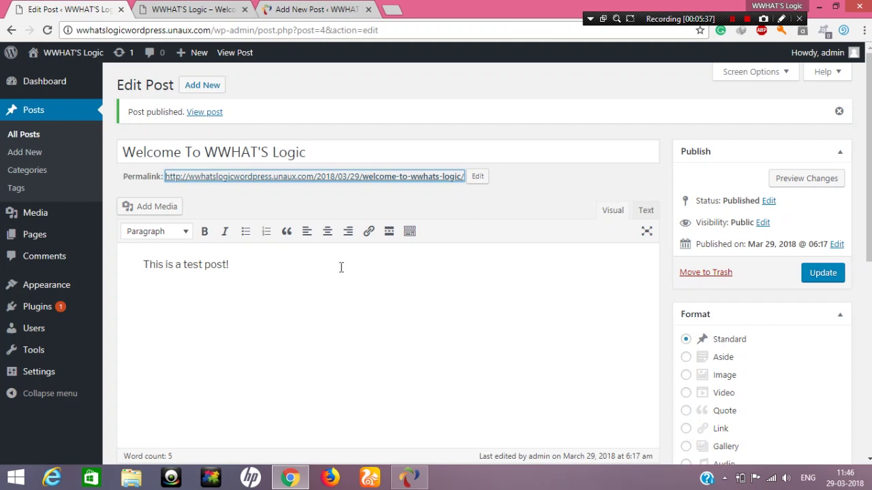
scroll(297, 233, "down", 2)
scroll(307, 203, "up", 2)
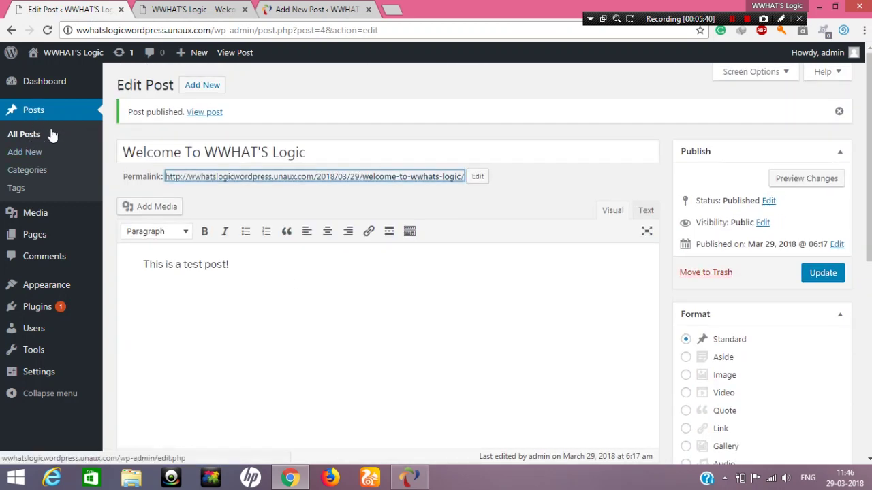
left_click(23, 137)
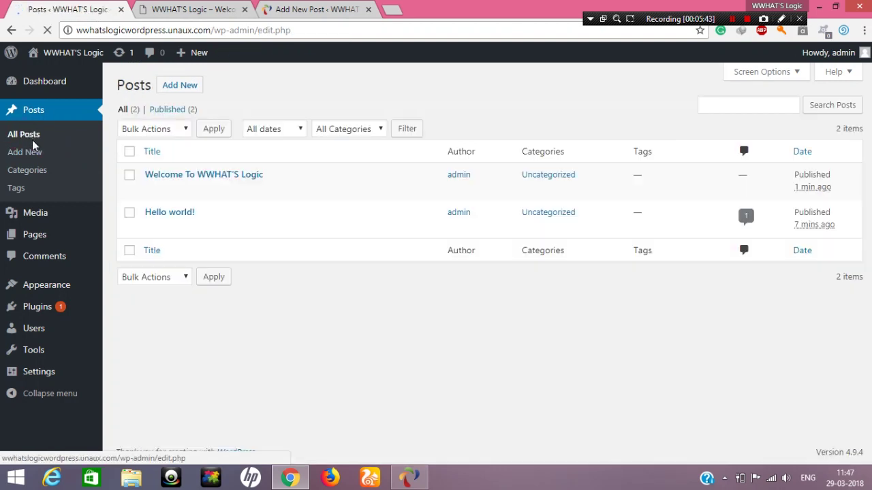
Check the posts on the web-hosted site's homepage and move the "Hello world!" post to the Trash
mouse_move(171, 219)
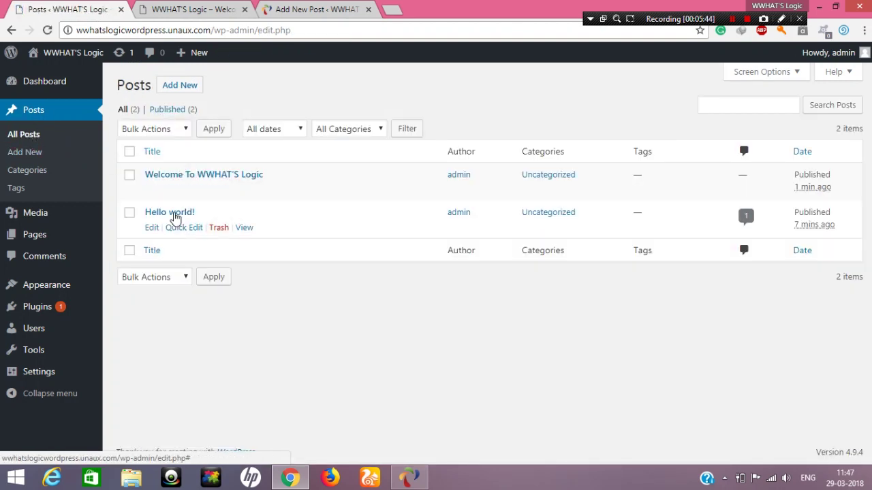
left_click(193, 9)
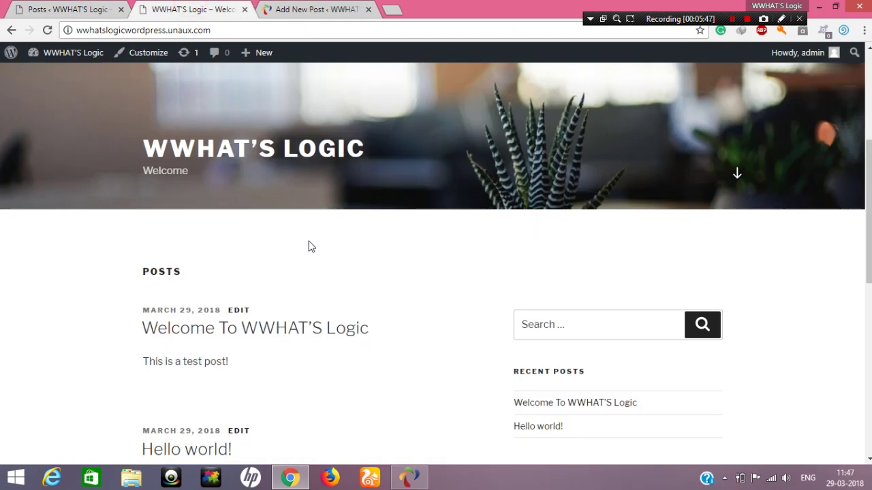
scroll(210, 258, "down", 4)
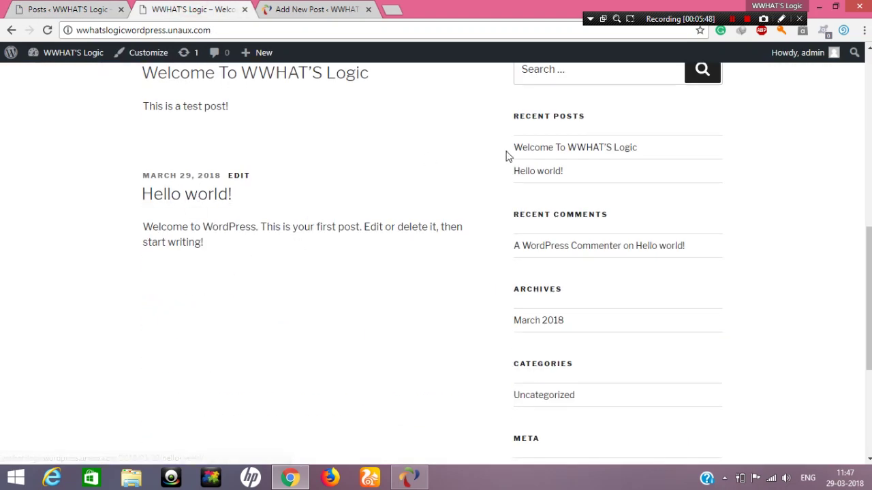
left_click(19, 7)
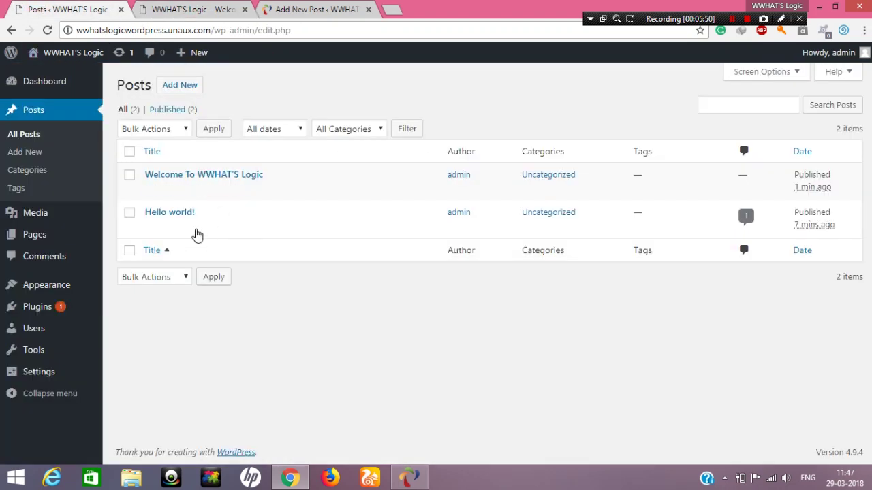
left_click(219, 228)
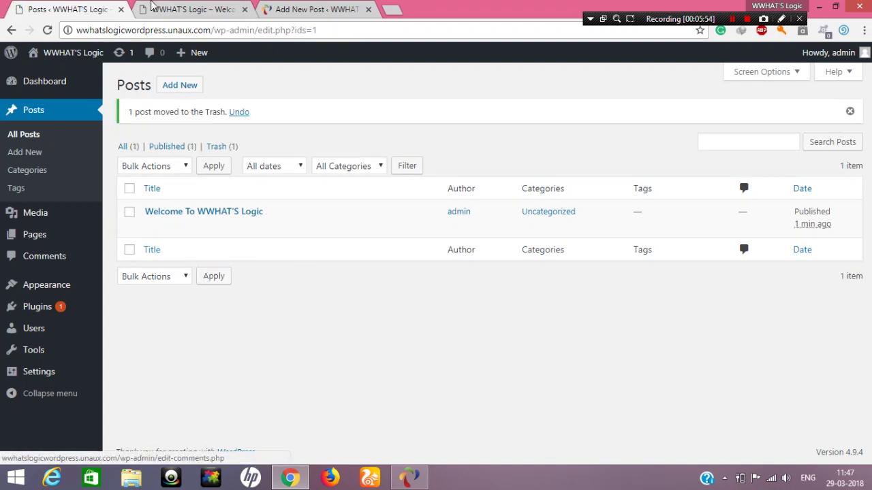
Reload the web-hosted site's homepage and check its posts list for the trashed post
left_click(193, 9)
left_click(47, 30)
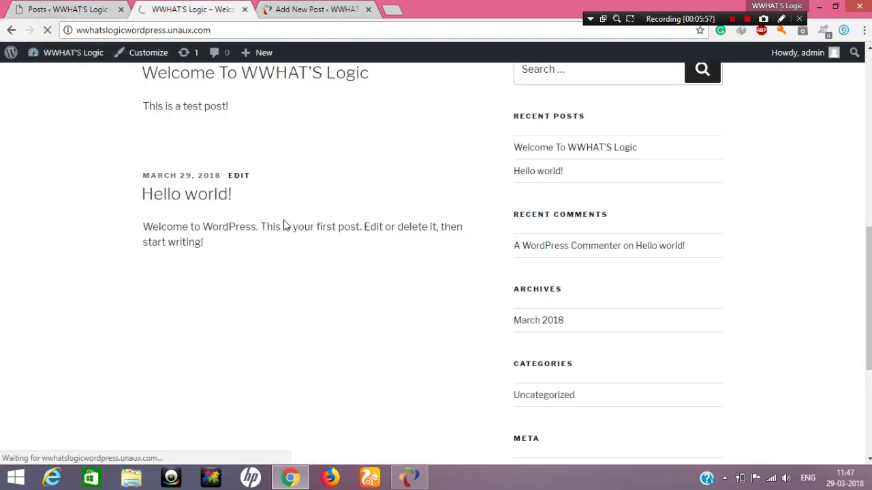
scroll(226, 189, "up", 1)
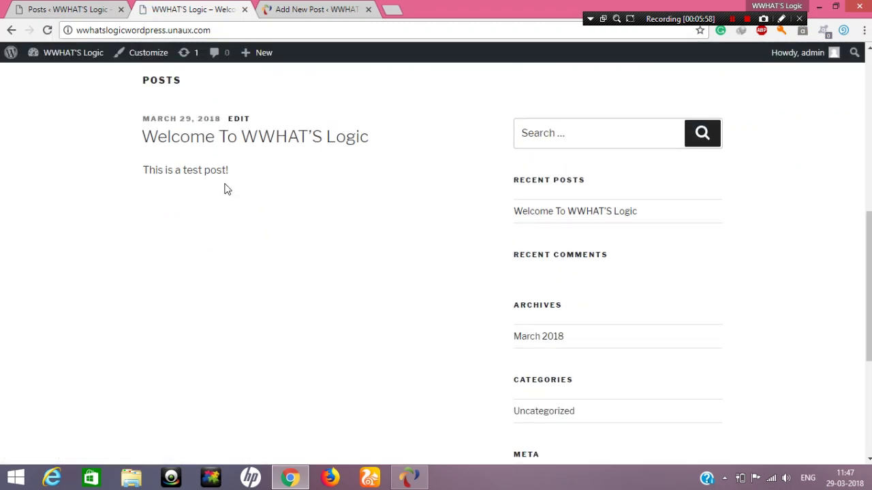
Restore the "Hello world!" post from the Trash in the web-hosted dashboard
left_click(79, 9)
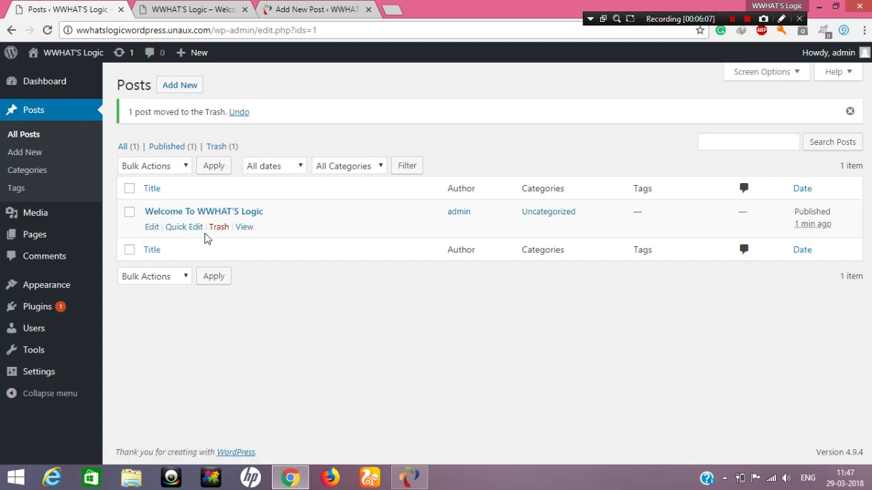
left_click(222, 146)
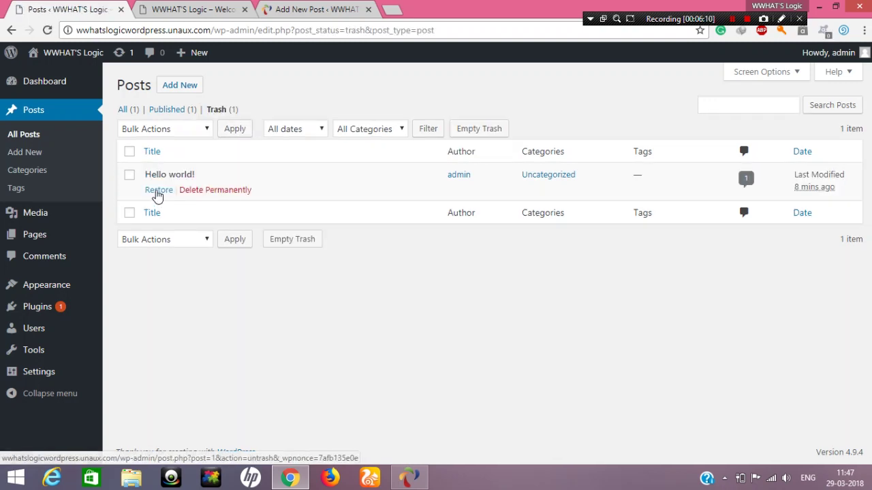
left_click(157, 192)
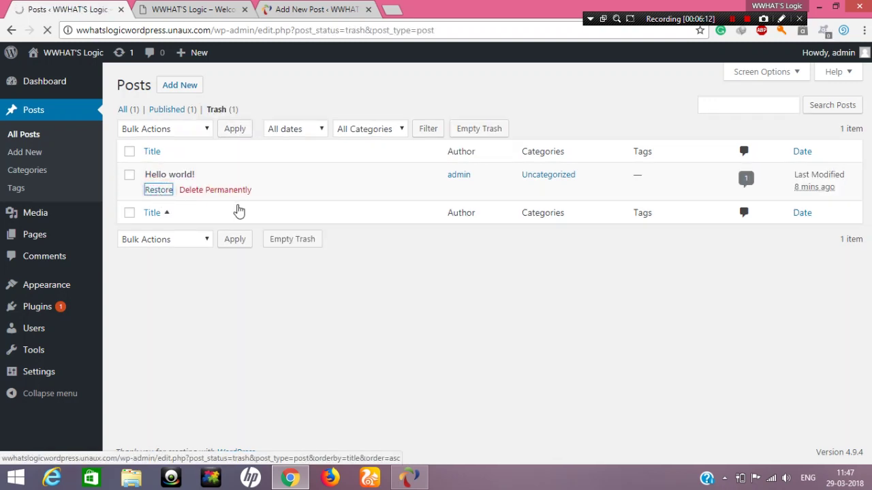
Reload the web-hosted site's homepage and point out the "Hello world!" post
left_click(141, 8)
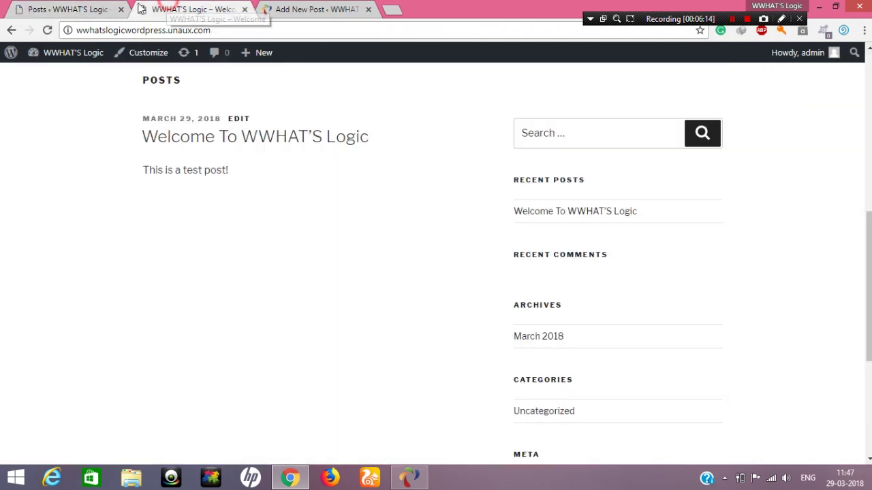
left_click(47, 30)
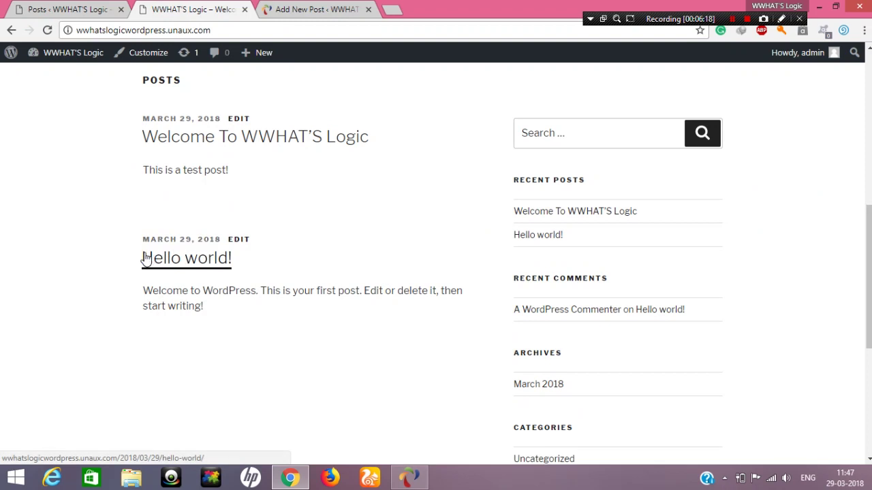
double_click(130, 275)
left_click(238, 316)
List all posts in the web-hosted dashboard and move "Hello world!" to the Trash again
left_click(29, 3)
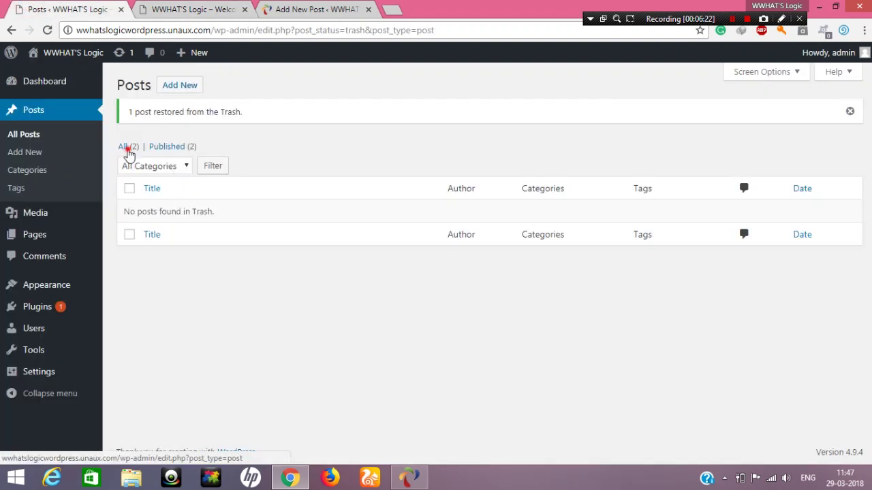
left_click(127, 147)
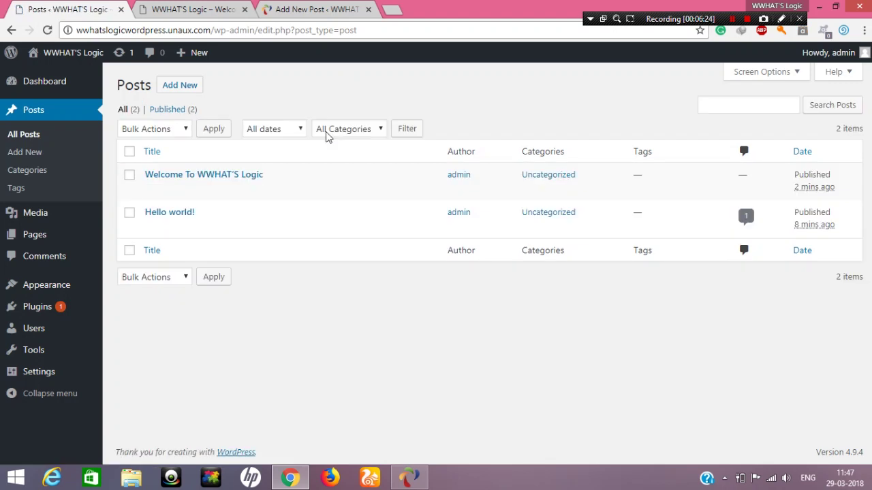
left_click(218, 227)
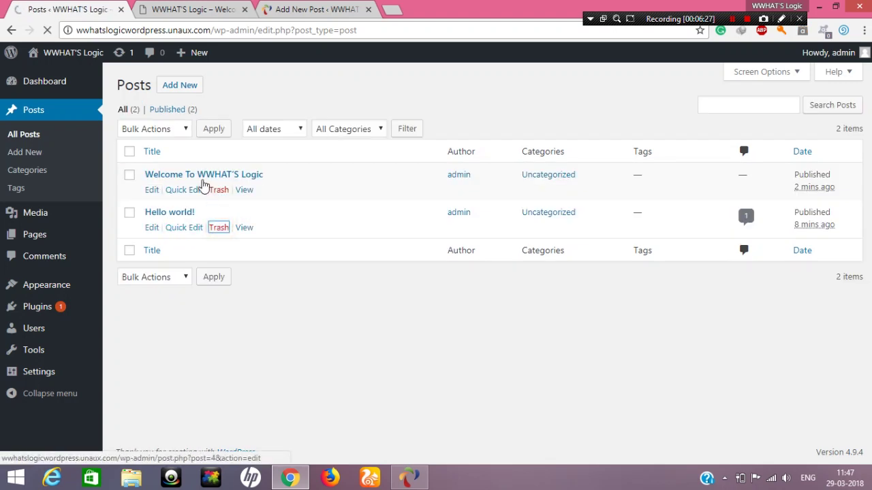